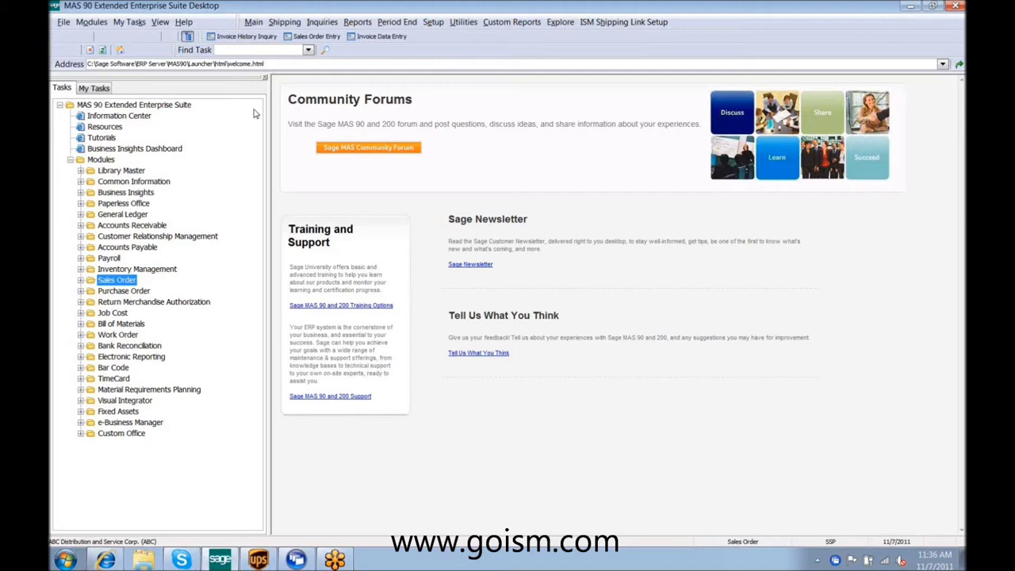
Step: Review the ISM Shipping Link setup options in the Sales Order module and accept them as they are
{"action": "left_click", "coordinate": [80, 281]}
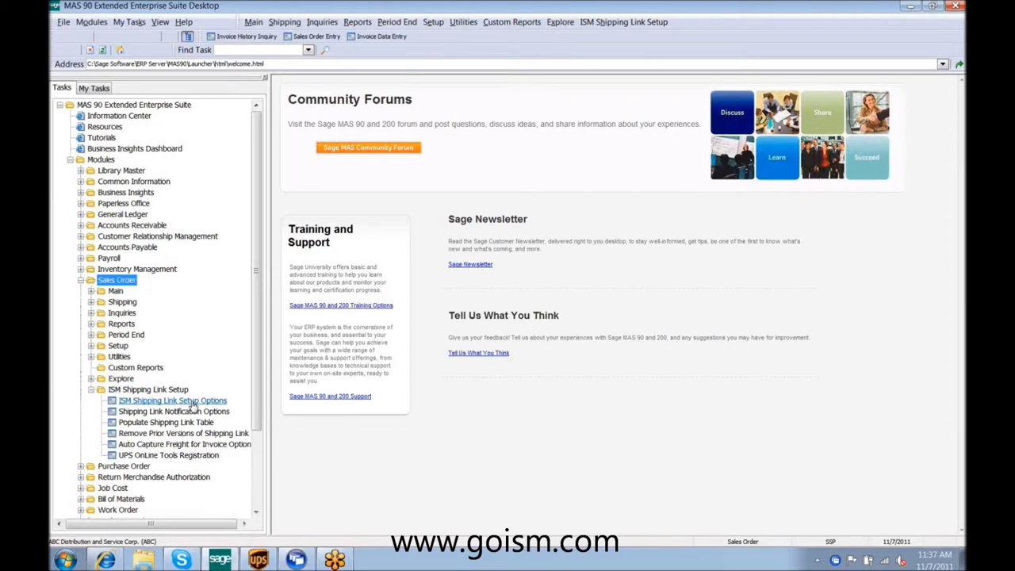
{"action": "left_click", "coordinate": [193, 402]}
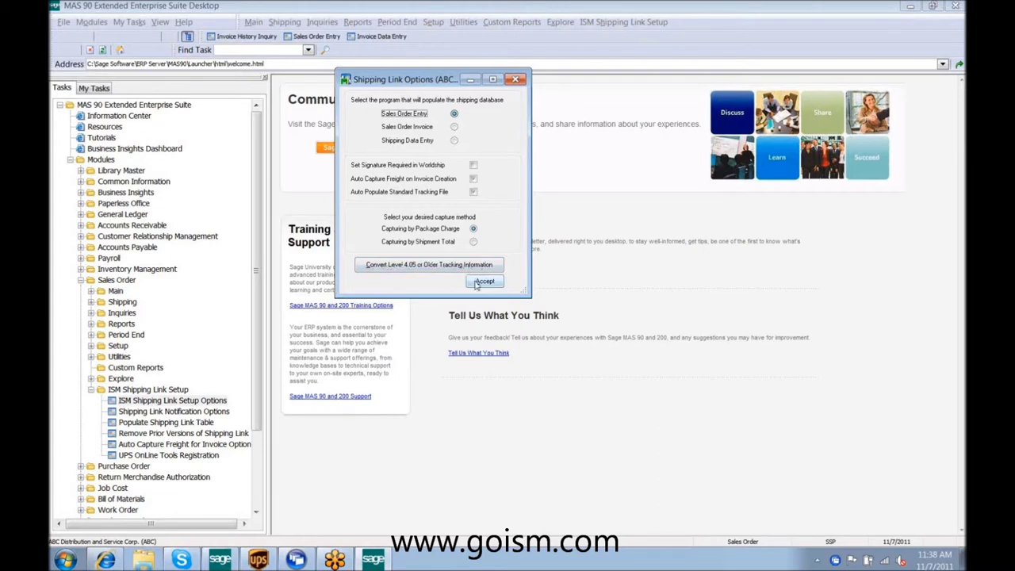
{"action": "left_click", "coordinate": [478, 282]}
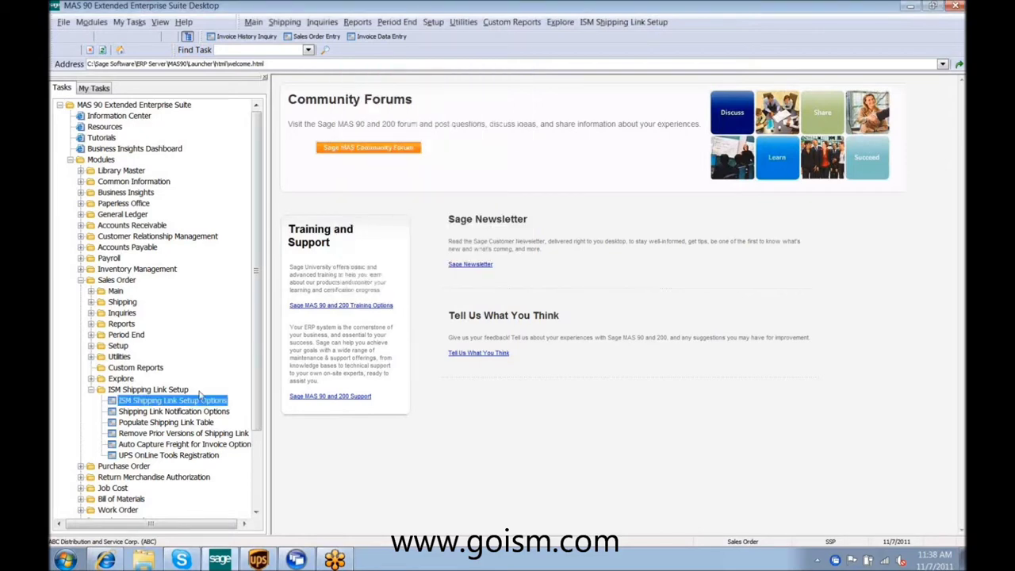
Step: Set Send Notification 1 in the Shipping Link notification options to Email From Sales Order Field and accept
{"action": "left_click", "coordinate": [180, 411]}
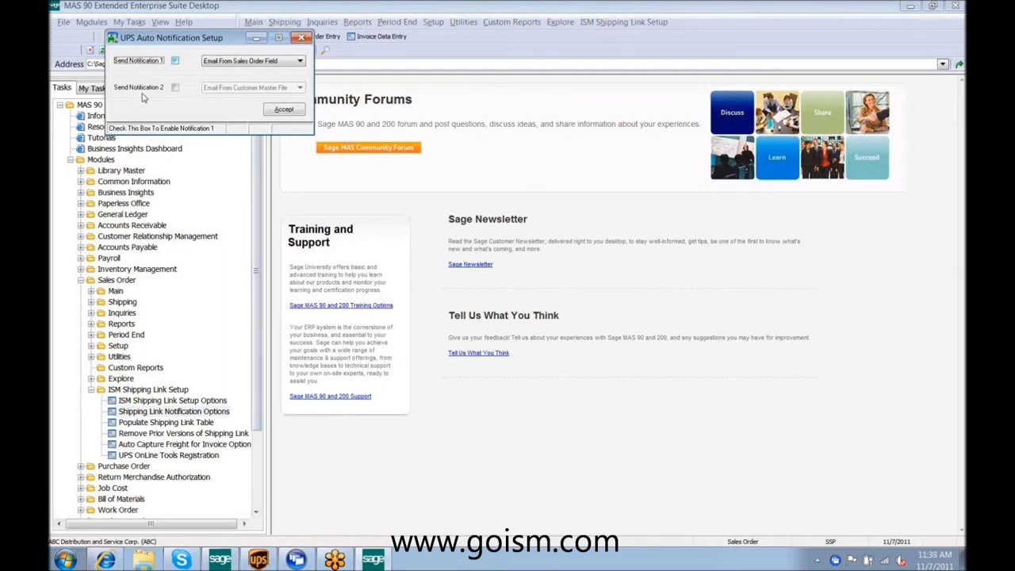
{"action": "left_click", "coordinate": [300, 63]}
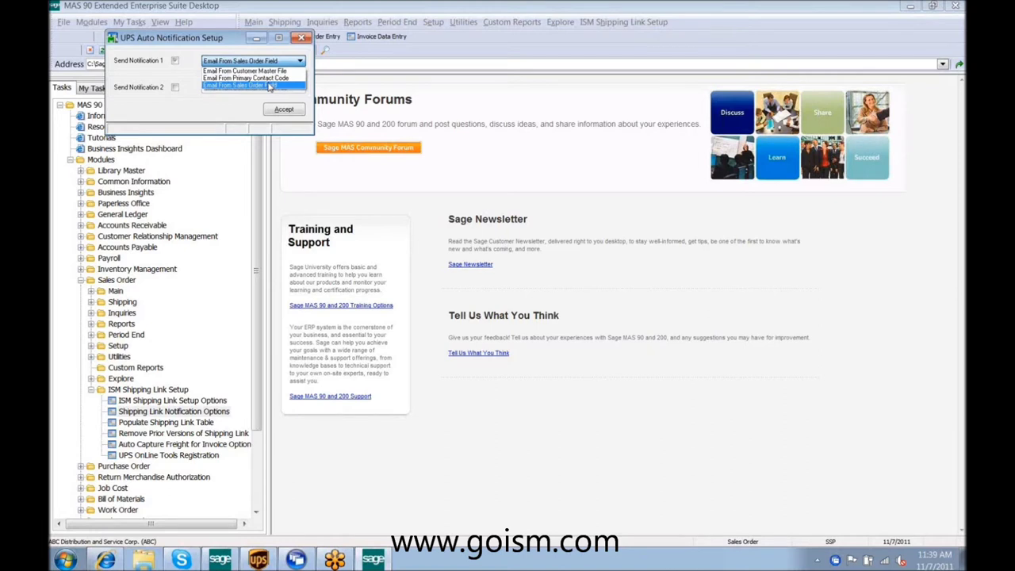
{"action": "left_click", "coordinate": [269, 87]}
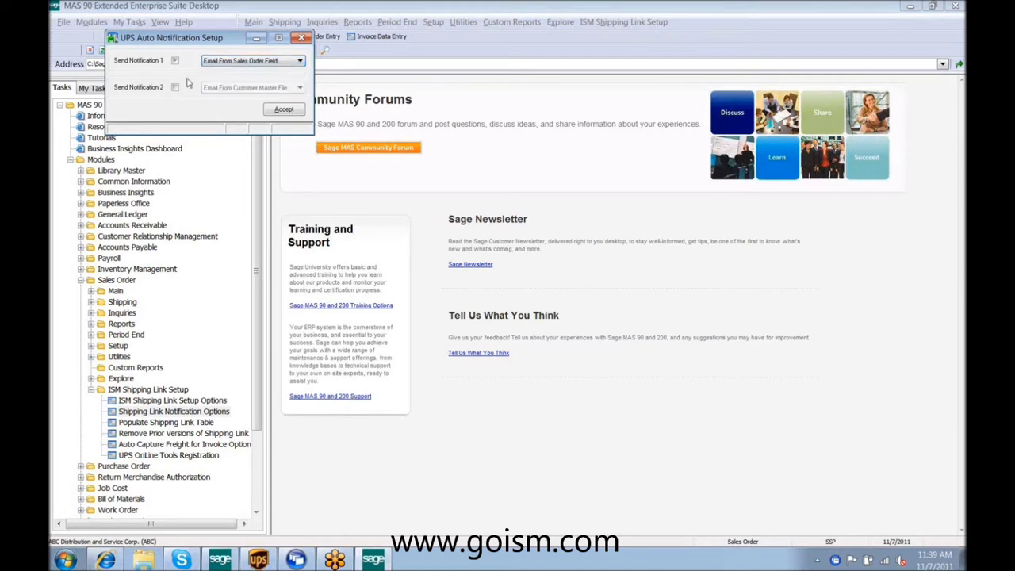
{"action": "left_click", "coordinate": [283, 110]}
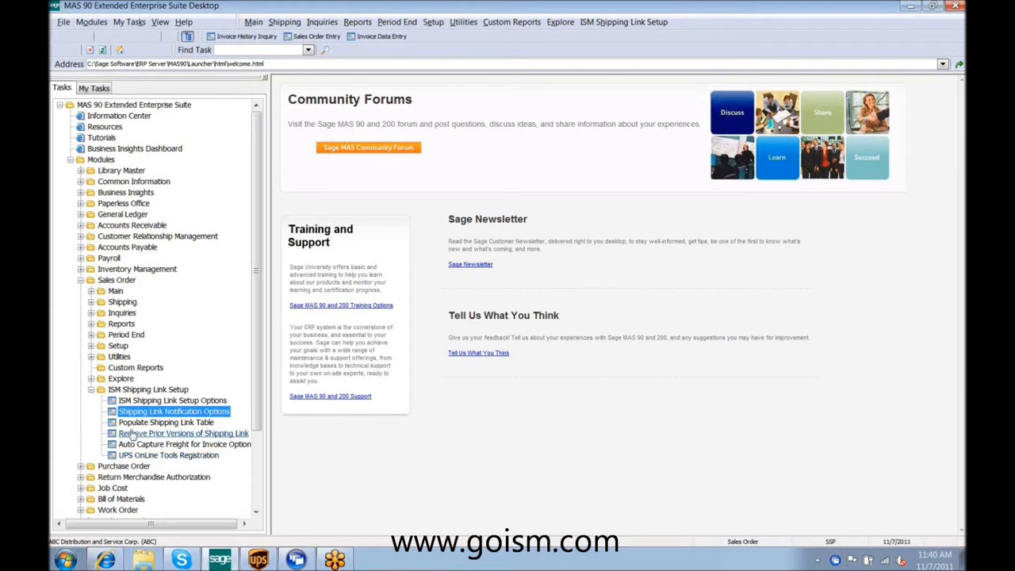
Step: Start a sales order with the next order number in Sales Order Entry for the customer Papa Da's Pastabilities
{"action": "double_click", "coordinate": [91, 390]}
{"action": "left_click", "coordinate": [90, 389]}
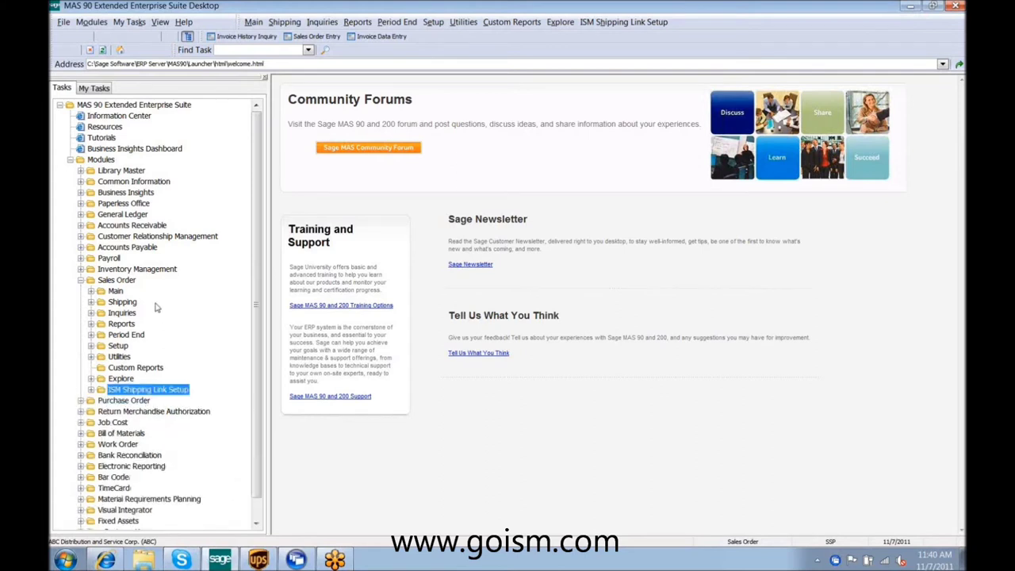
{"action": "double_click", "coordinate": [115, 291]}
{"action": "double_click", "coordinate": [138, 302]}
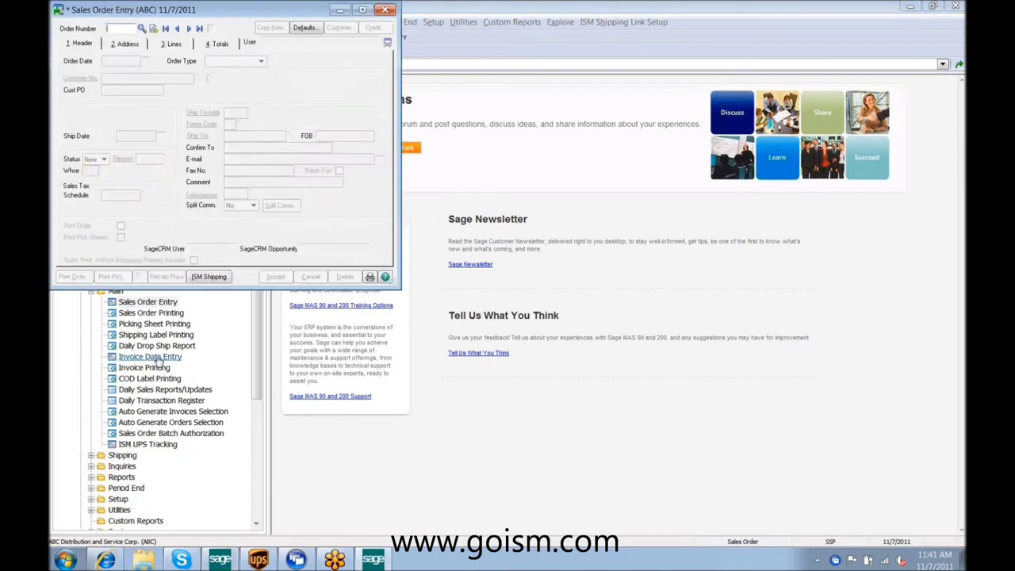
{"action": "left_click", "coordinate": [153, 29]}
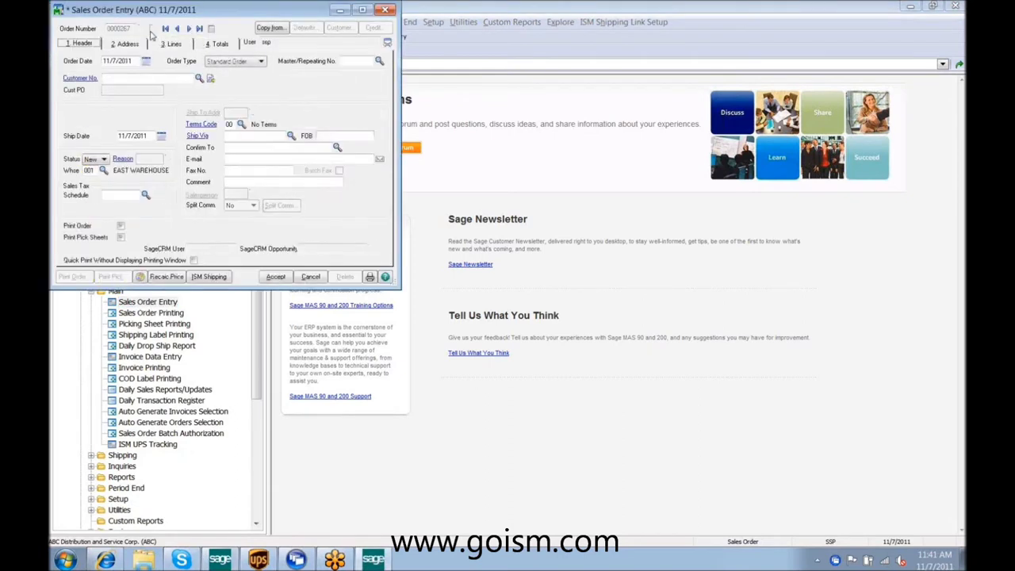
{"action": "left_click", "coordinate": [198, 81]}
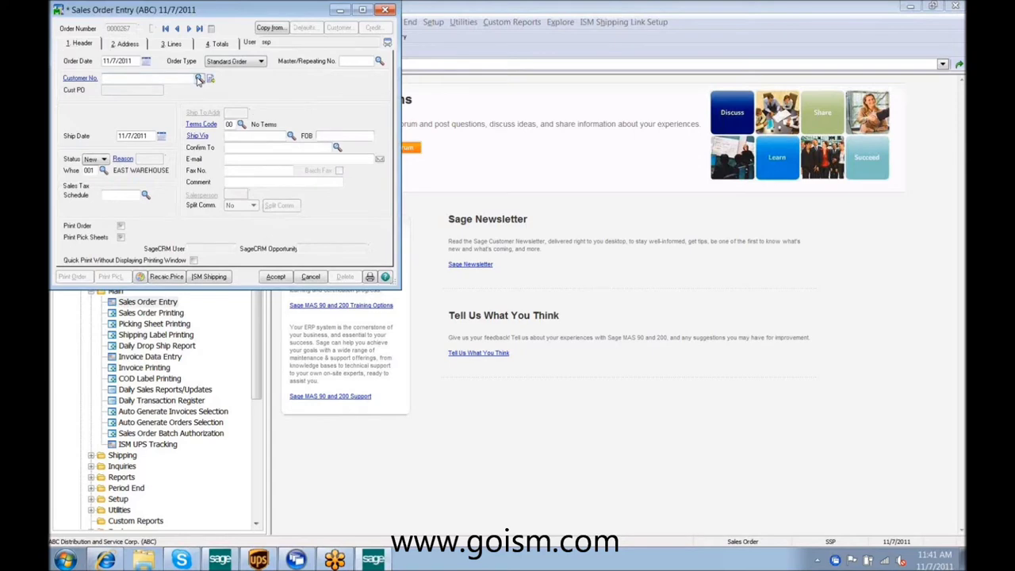
{"action": "double_click", "coordinate": [446, 236]}
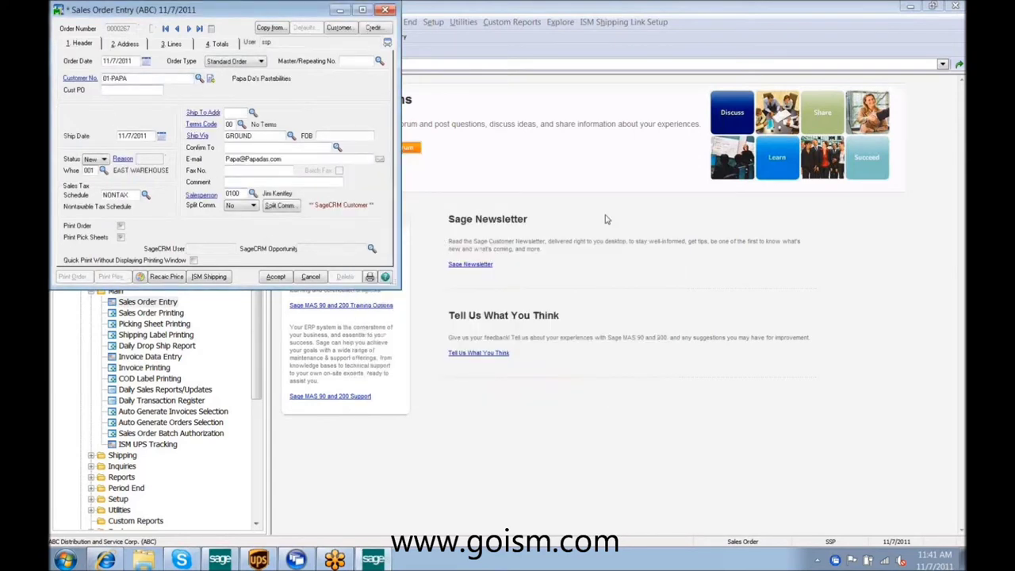
Step: Fill in the order header with customer PO "new PO #", ship via UPS RED, and the contact's name as Confirm To
{"action": "type", "text": "new PO #"}
{"action": "left_click", "coordinate": [211, 61]}
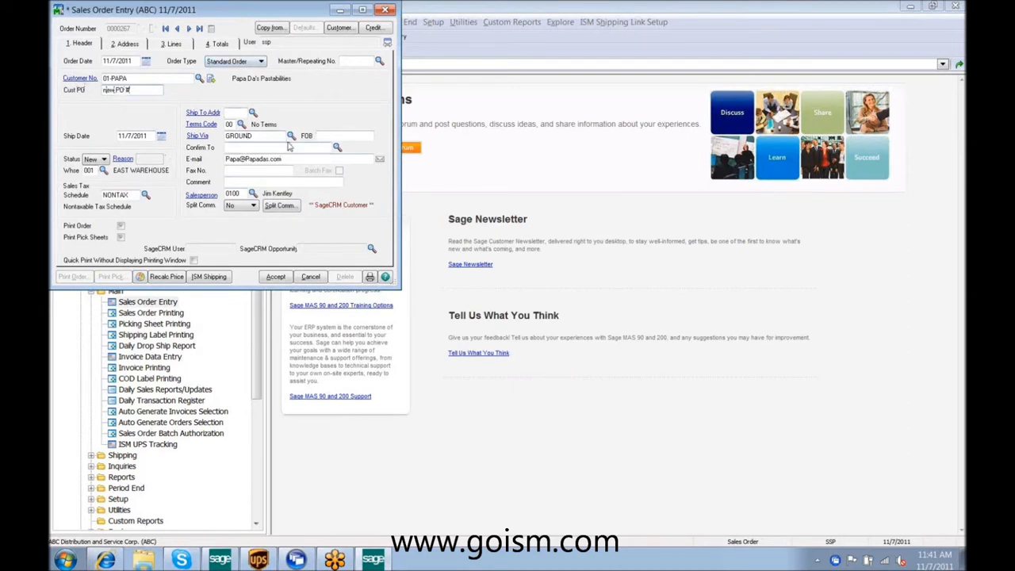
{"action": "left_click", "coordinate": [291, 136]}
{"action": "left_click", "coordinate": [190, 219]}
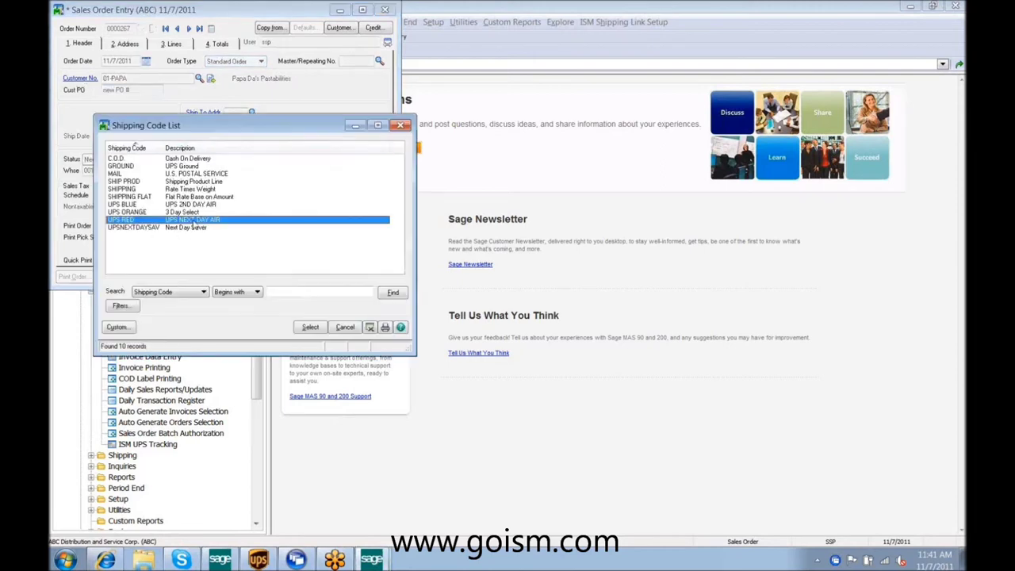
{"action": "left_click", "coordinate": [309, 327]}
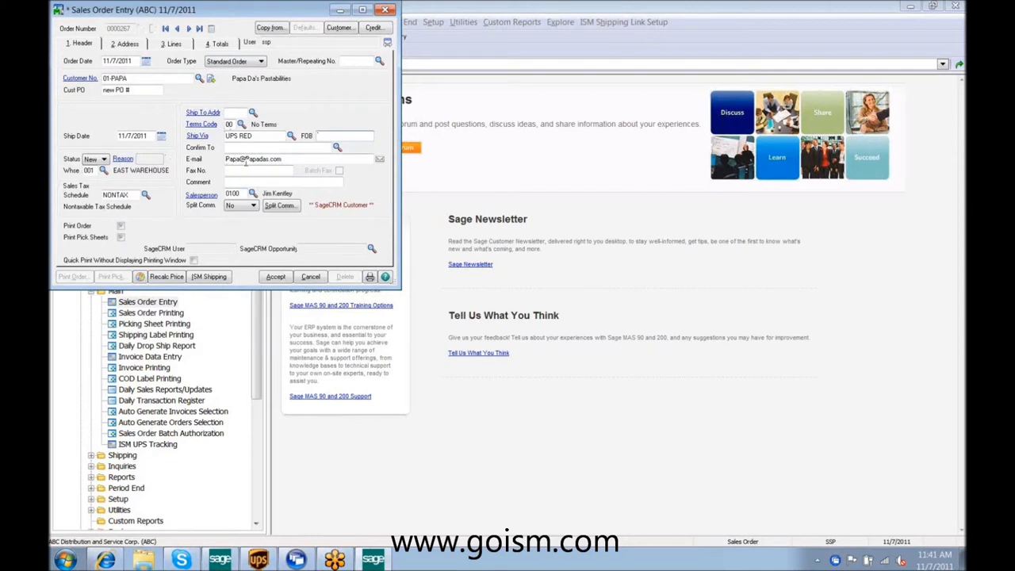
{"action": "left_click", "coordinate": [231, 146]}
{"action": "type", "text": "Papa"}
Step: Add a /C comment item as the order's first line and accept the sales order
{"action": "key", "text": "alt+3"}
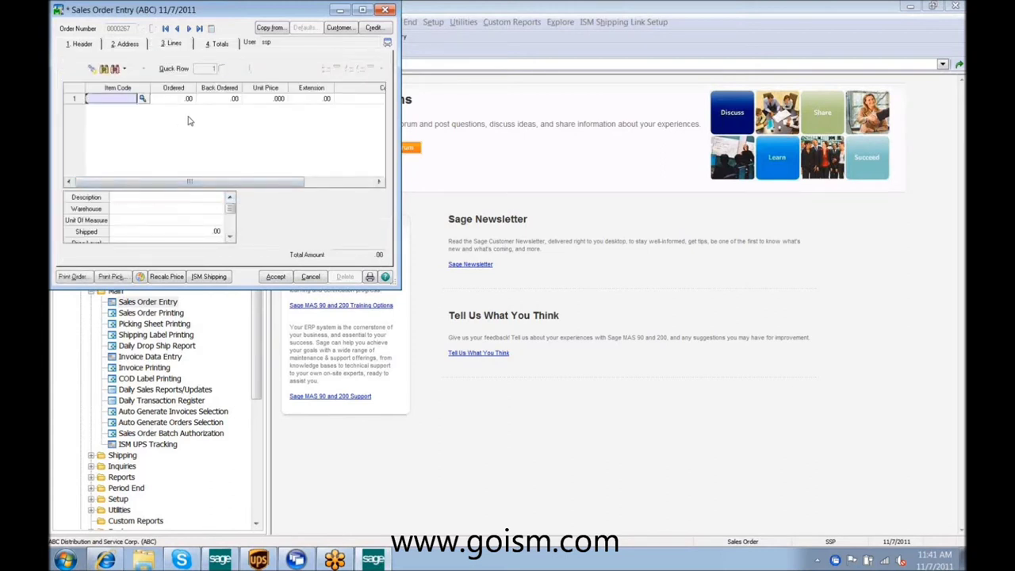
{"action": "type", "text": "/c"}
{"action": "key", "text": "Tab"}
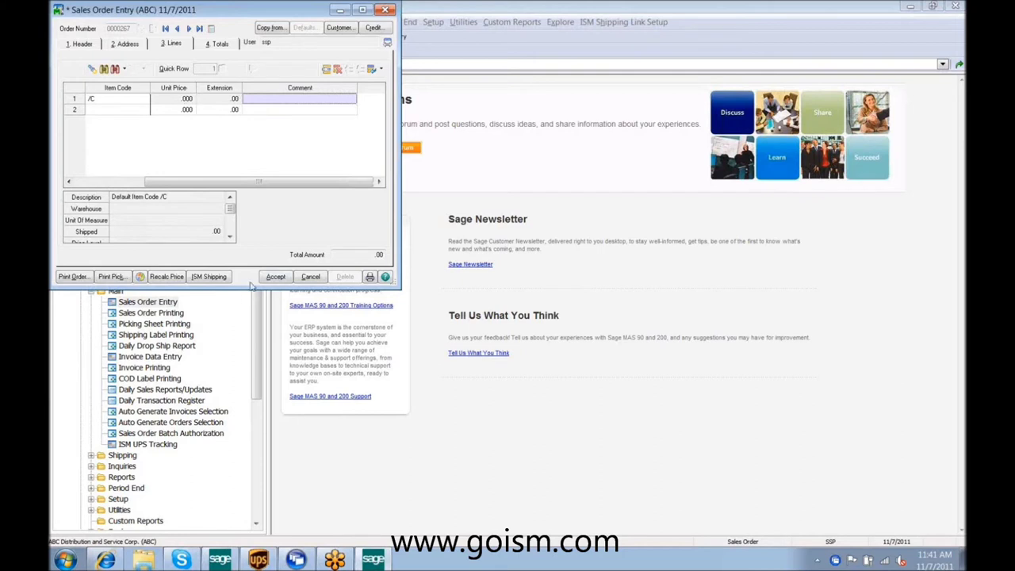
{"action": "left_click", "coordinate": [274, 277]}
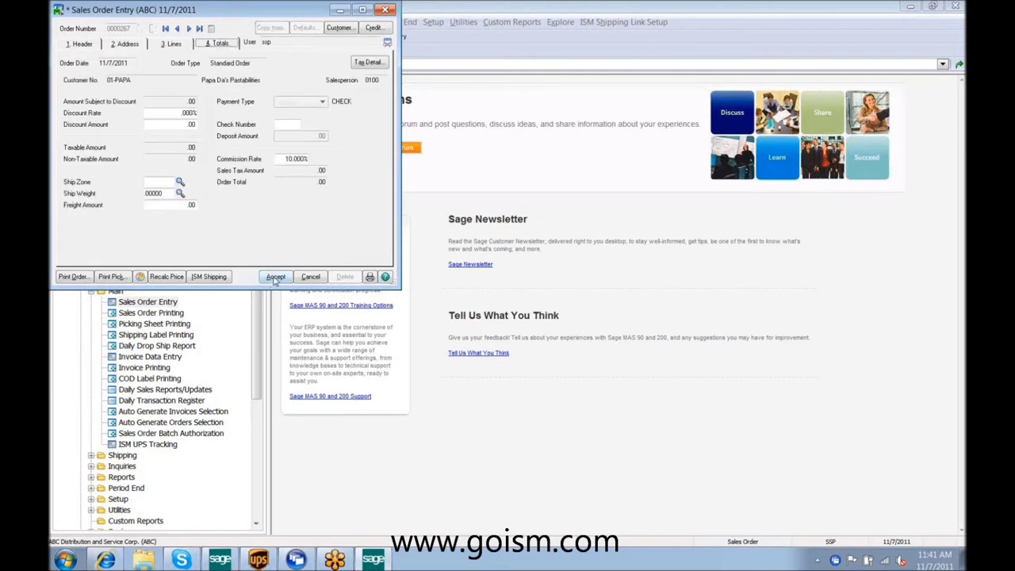
{"action": "left_click", "coordinate": [274, 277]}
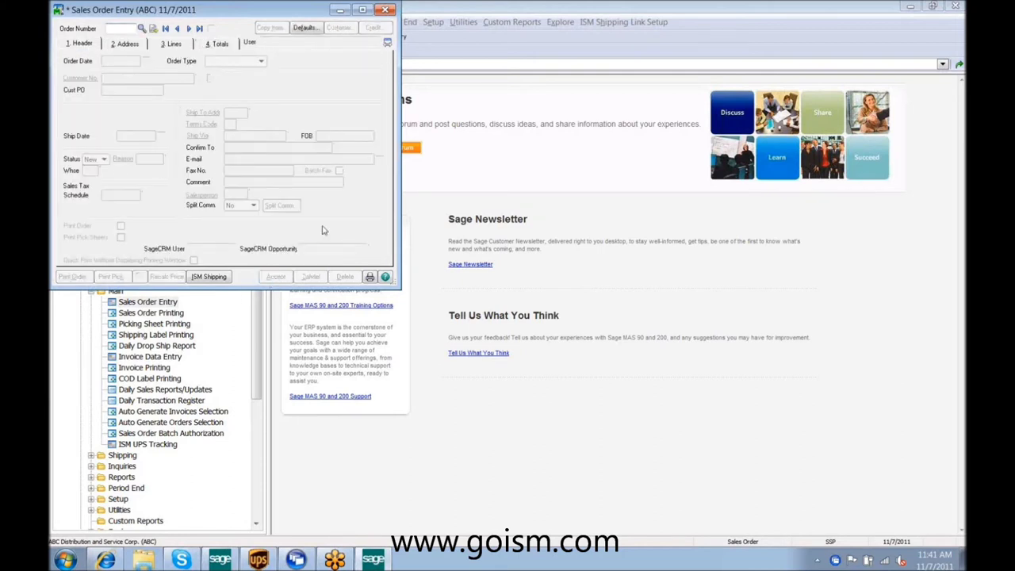
Step: Switch to UPS WorldShip and import the sales order by keyed import using its order number, discarding the open shipment
{"action": "left_click", "coordinate": [257, 560]}
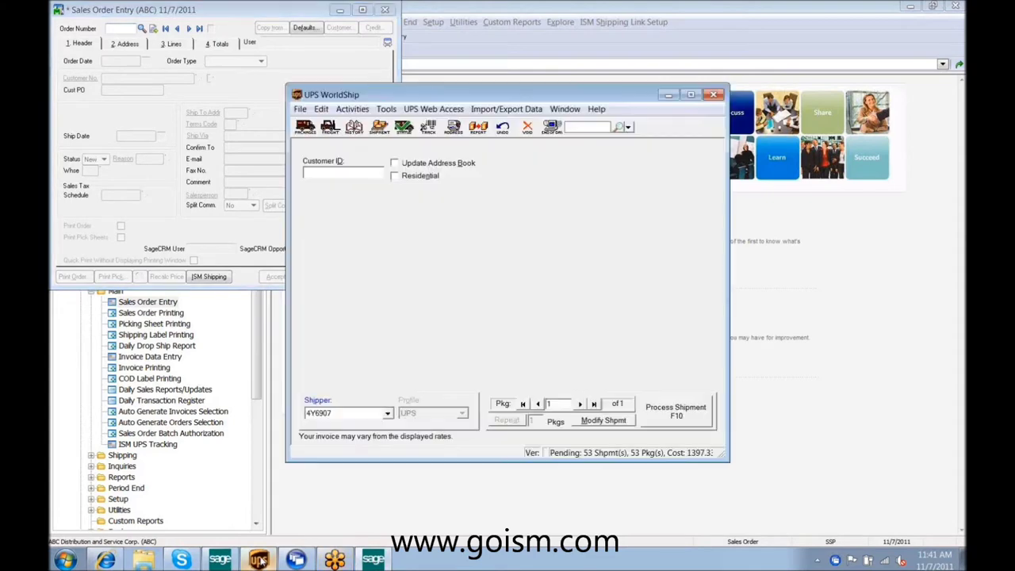
{"action": "left_click", "coordinate": [506, 108]}
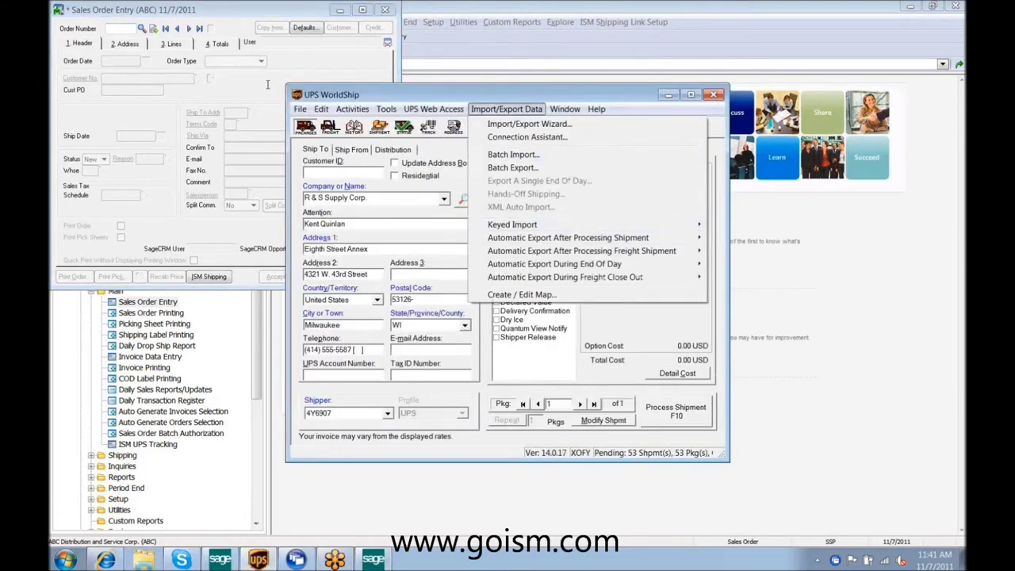
{"action": "mouse_move", "coordinate": [698, 227]}
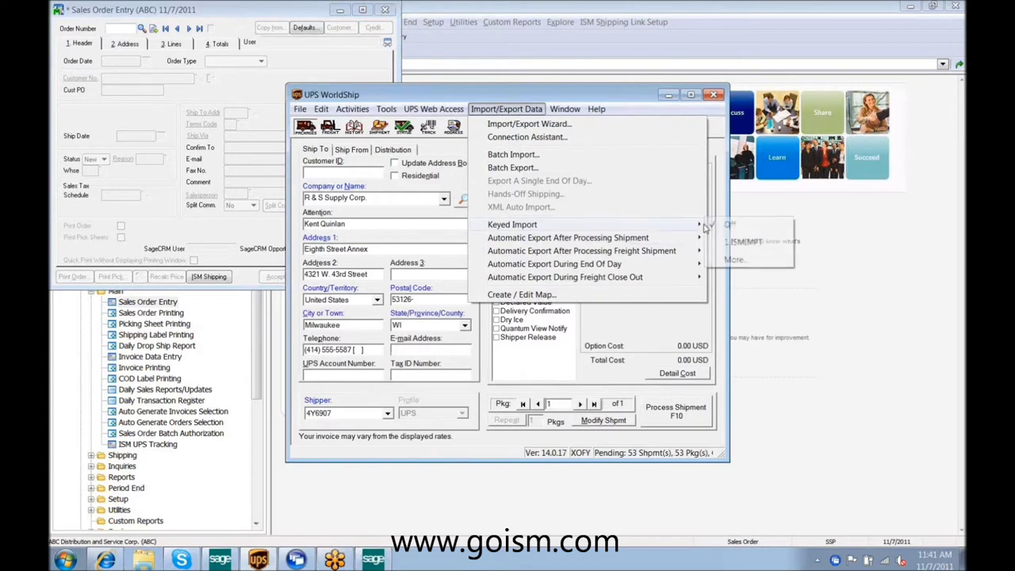
{"action": "left_click", "coordinate": [734, 242]}
{"action": "type", "text": "267"}
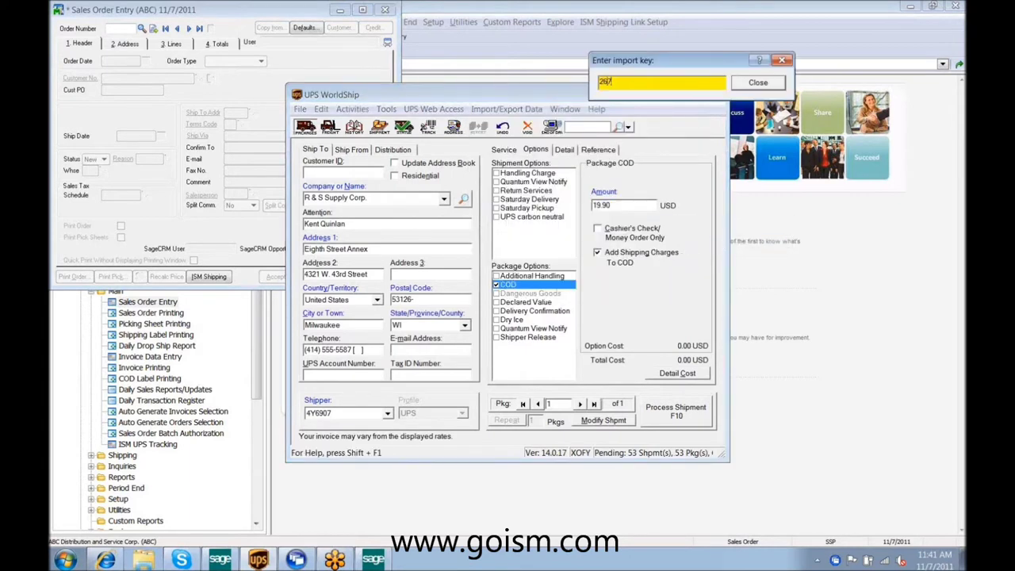
{"action": "key", "text": "Return"}
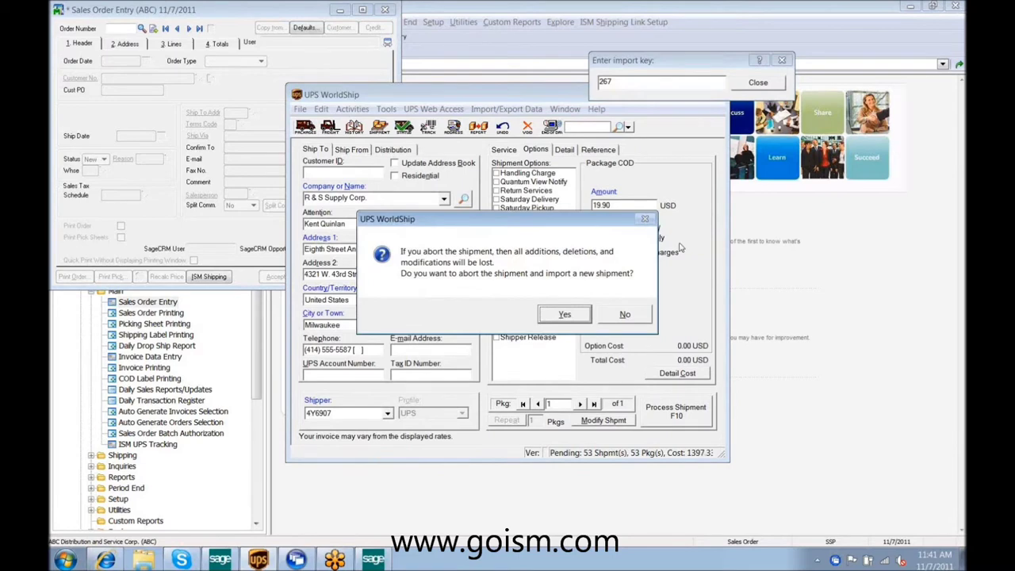
{"action": "left_click", "coordinate": [576, 317]}
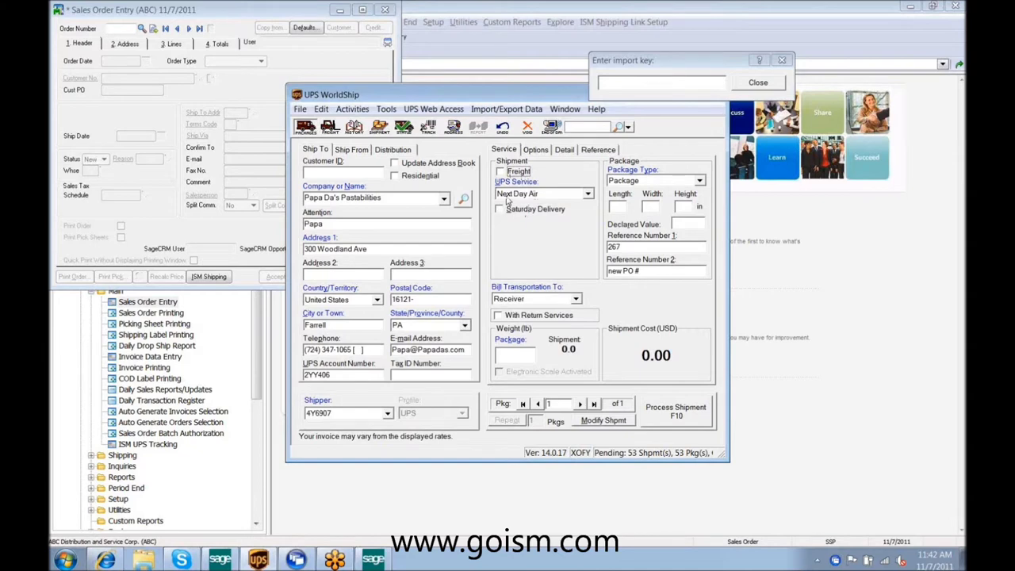
Step: Check the imported shipment's Quantum View Notify option and its recipient e-mail and notification types
{"action": "left_click", "coordinate": [535, 151]}
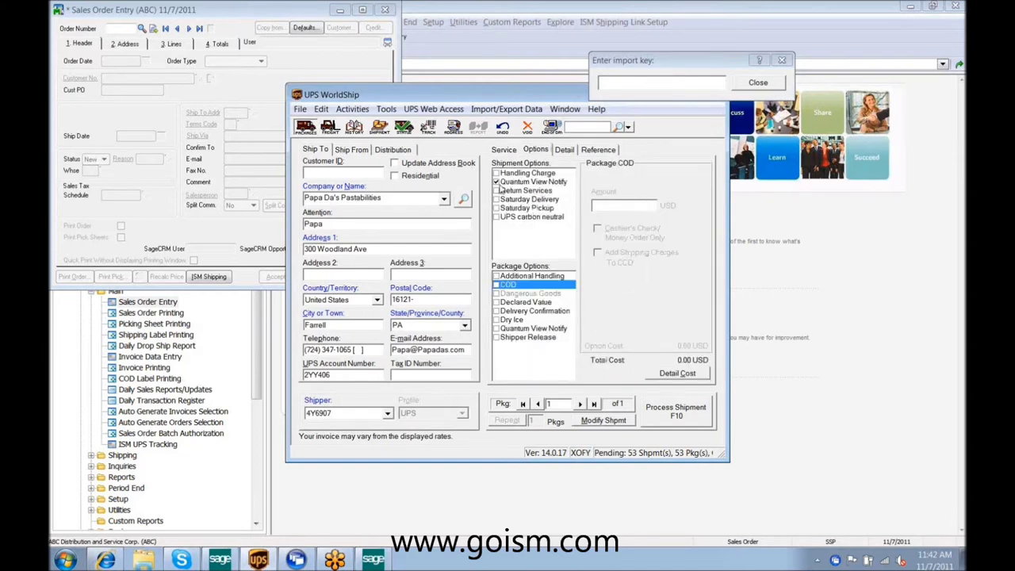
{"action": "left_click", "coordinate": [523, 183]}
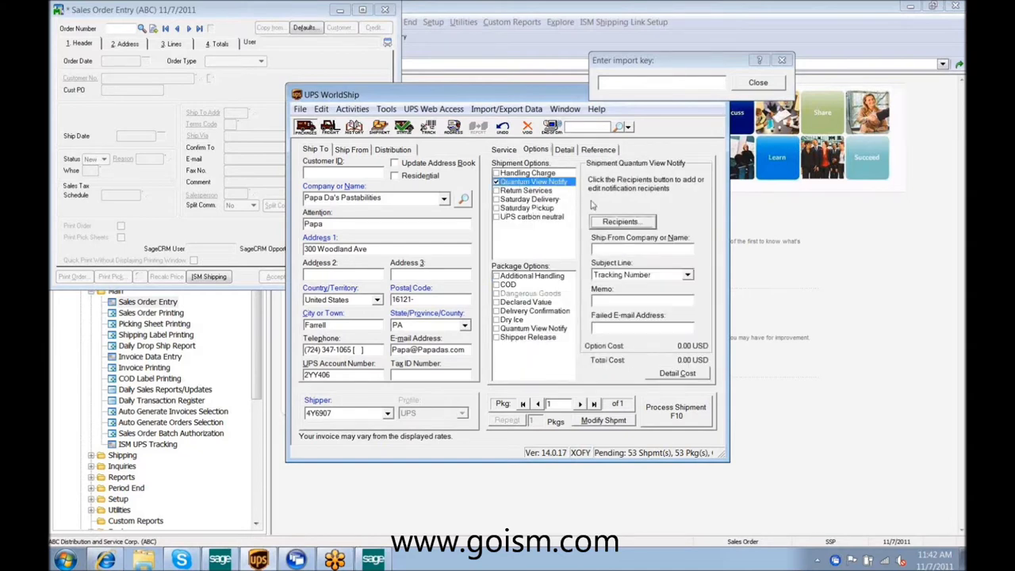
{"action": "left_click", "coordinate": [623, 222]}
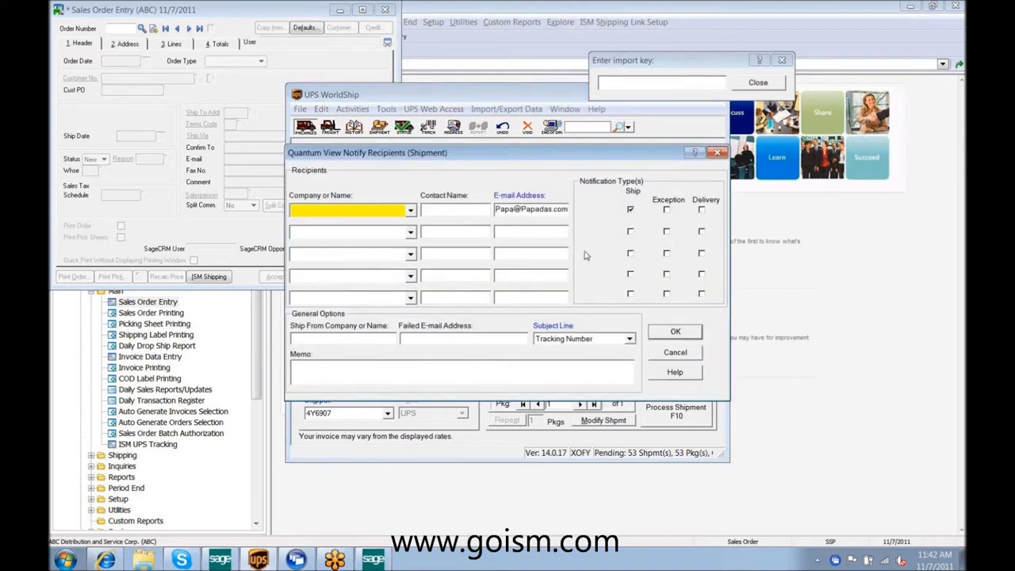
{"action": "left_click", "coordinate": [677, 333]}
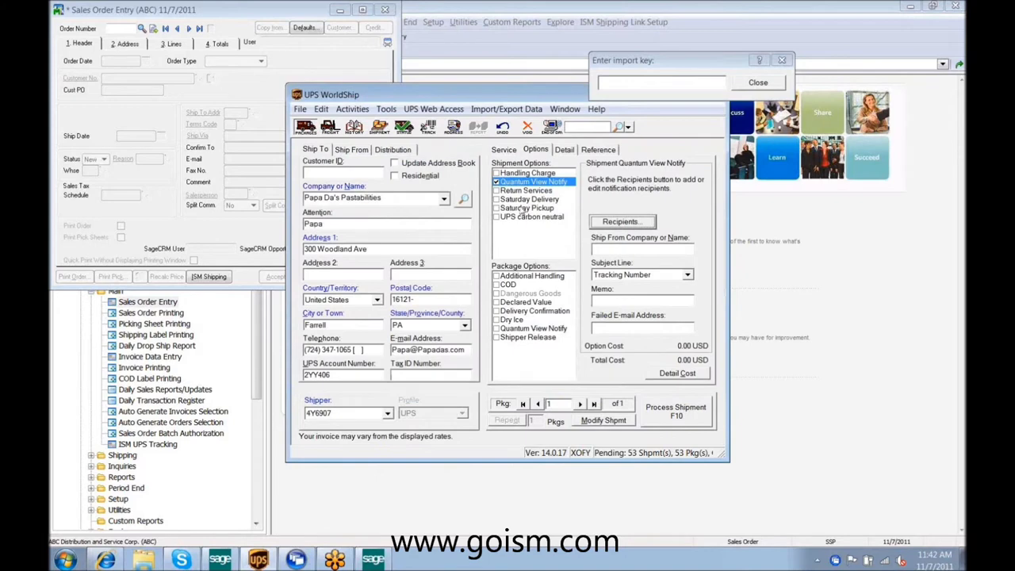
Step: Set the package weight of the imported shipment to 1 lb
{"action": "left_click", "coordinate": [504, 150]}
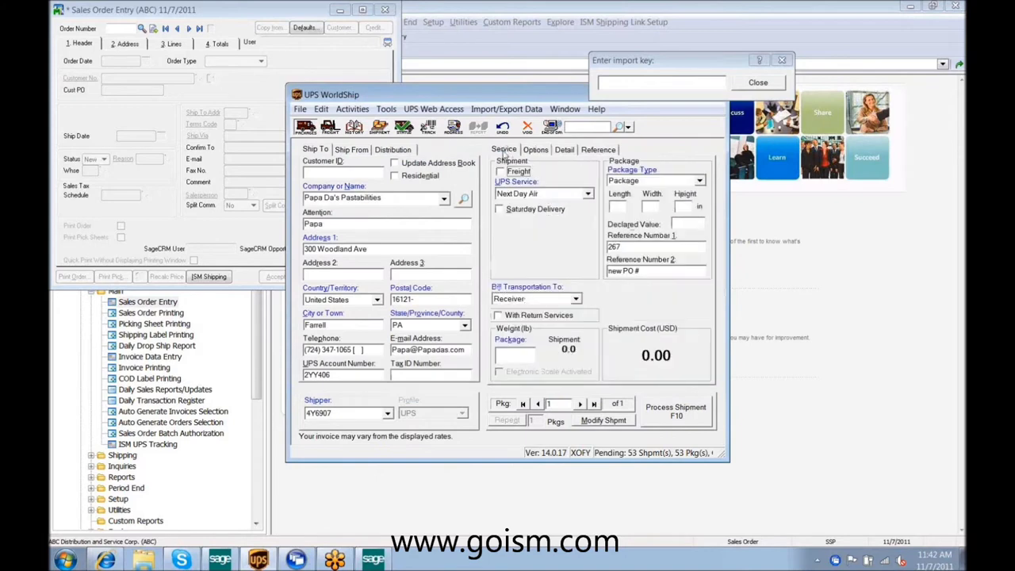
{"action": "left_click", "coordinate": [517, 355]}
{"action": "type", "text": "1"}
{"action": "key", "text": "Tab"}
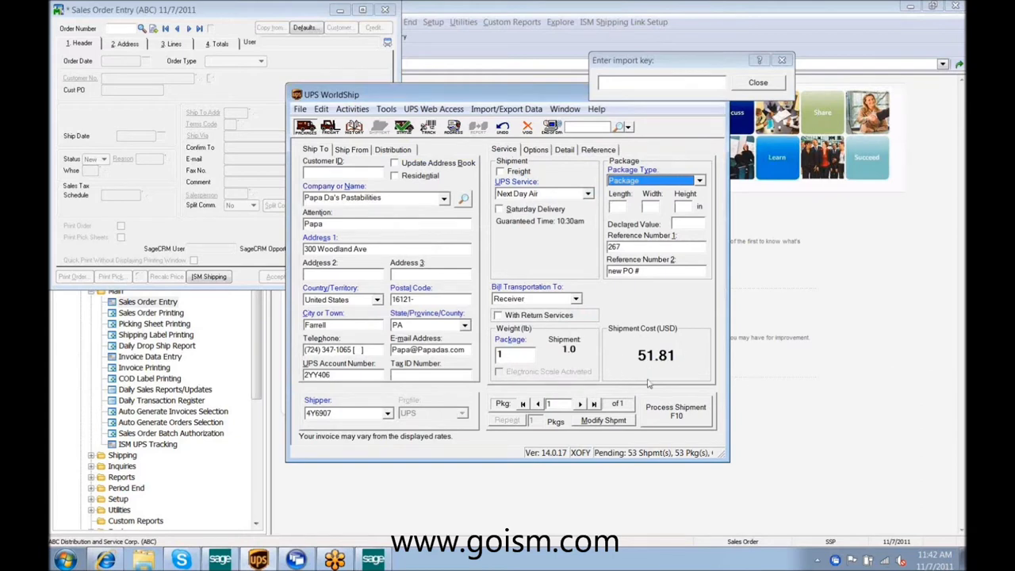
Step: Process the shipment and save its label as an XPS document named 87
{"action": "left_click", "coordinate": [669, 414]}
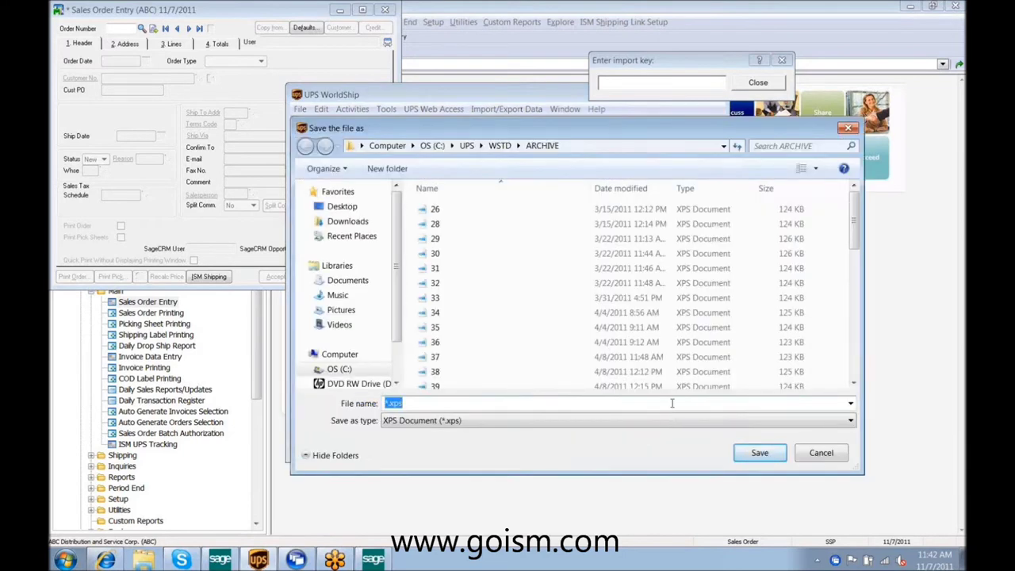
{"action": "type", "text": "87"}
{"action": "key", "text": "Return"}
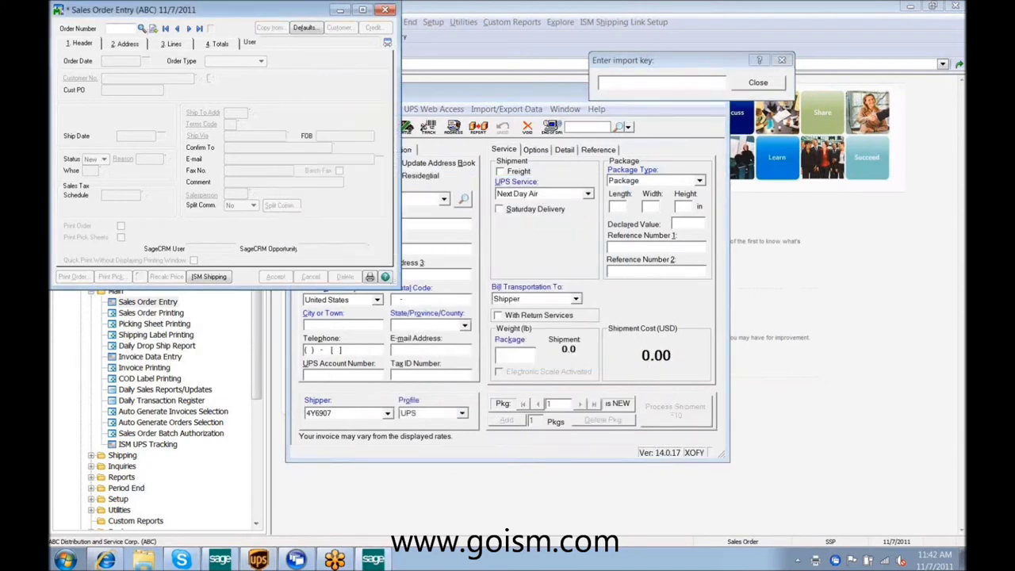
Step: Reopen the shipped order in Sales Order Entry and view its UPS shipment status
{"action": "key", "text": "Tab"}
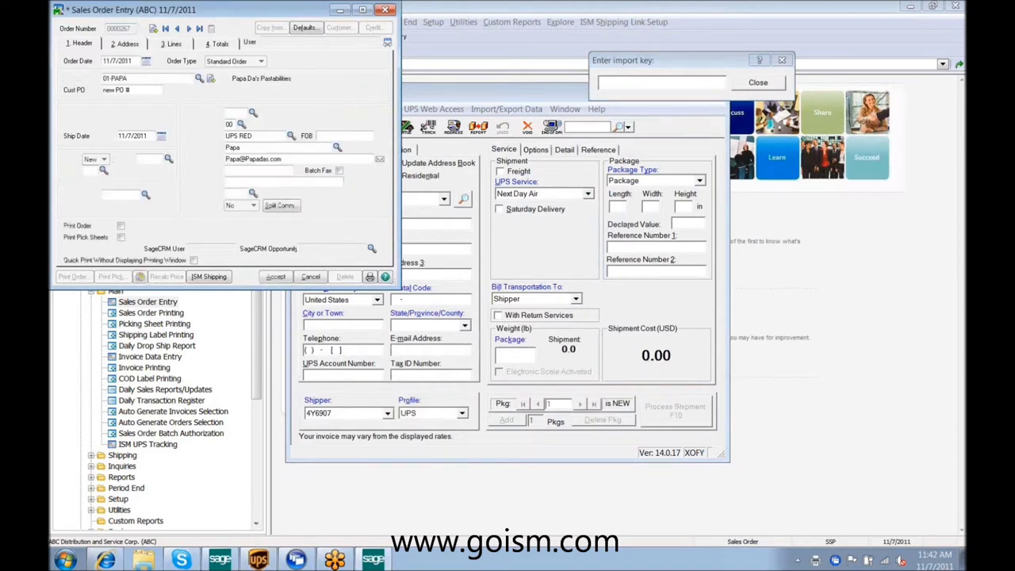
{"action": "left_click", "coordinate": [208, 276]}
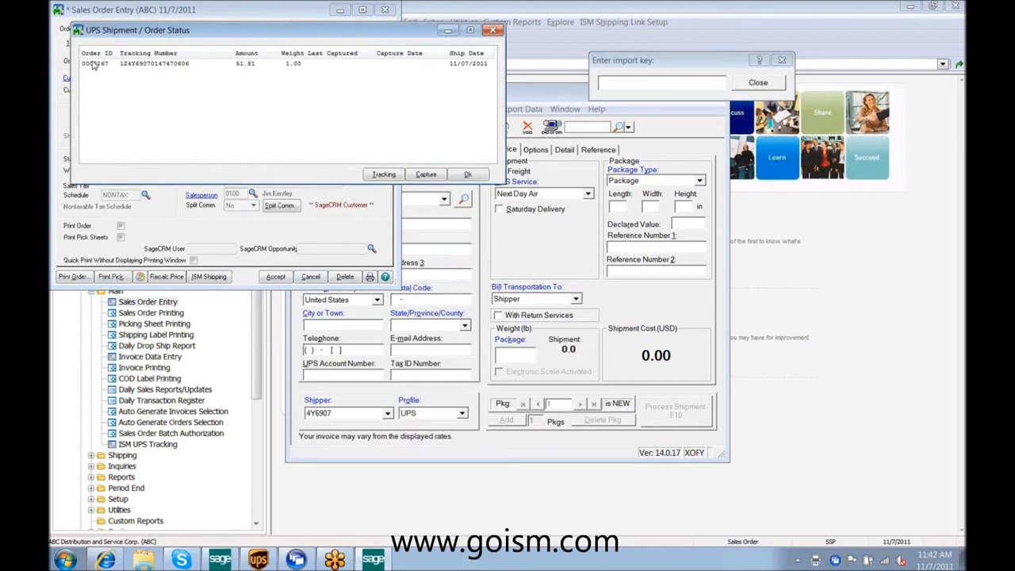
Step: Look up the shipped order's package tracking on the web and return to the UPS shipment status
{"action": "left_click", "coordinate": [143, 67]}
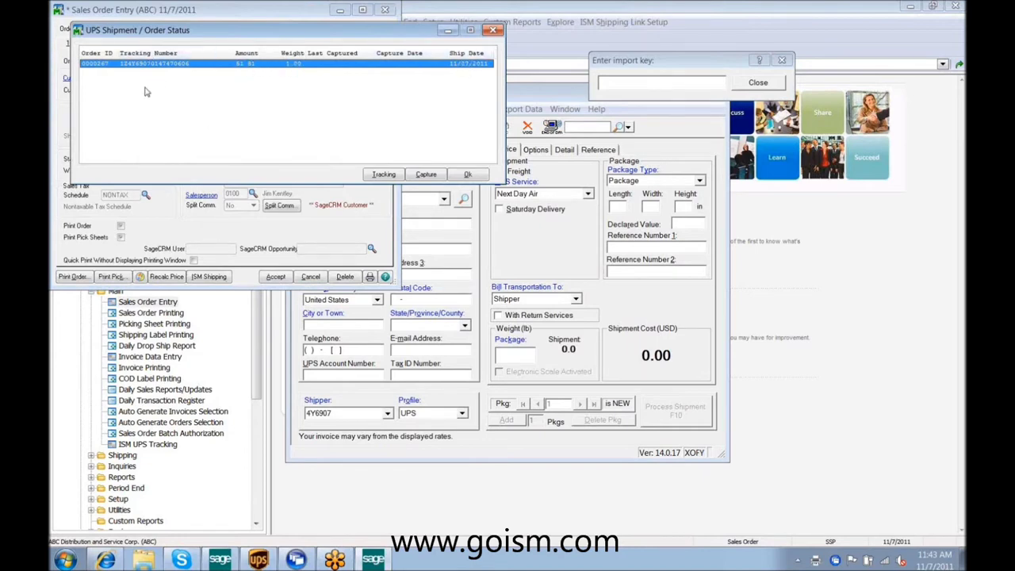
{"action": "left_click", "coordinate": [379, 175]}
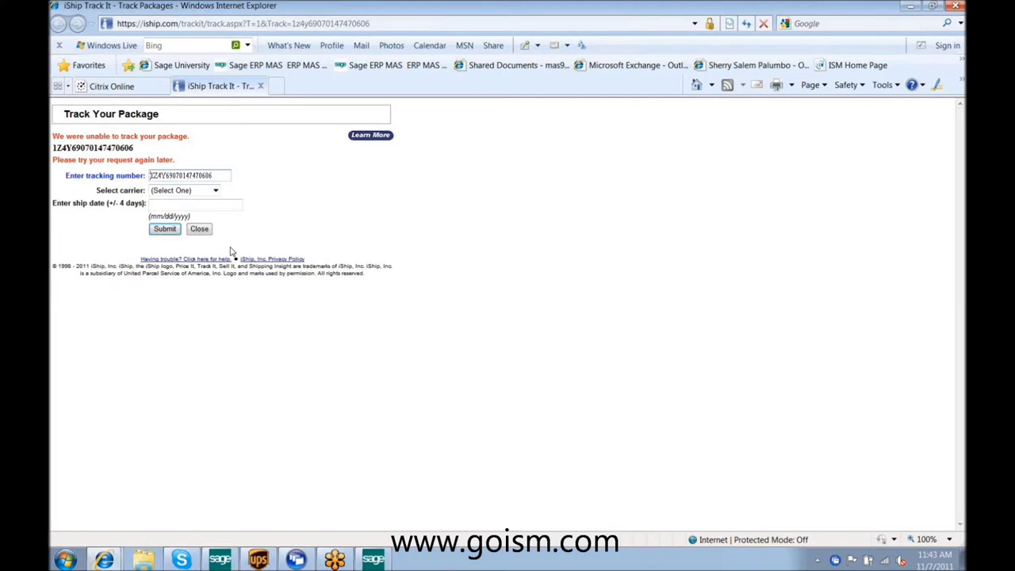
{"action": "left_click", "coordinate": [371, 560]}
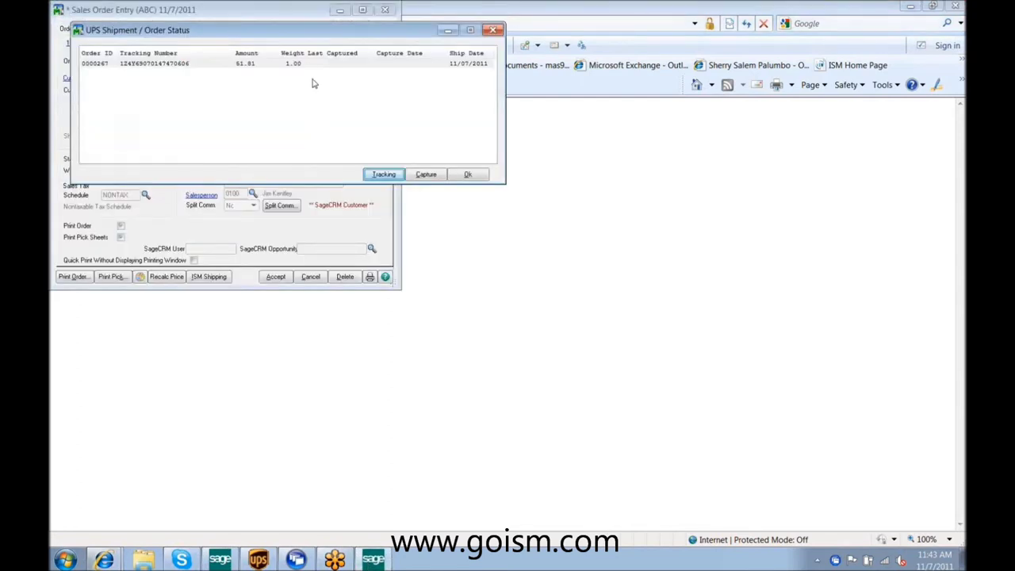
Step: Capture the UPS shipment data into the sales order, check the freight amount in its totals and accept the order
{"action": "left_click", "coordinate": [302, 65]}
{"action": "left_click", "coordinate": [425, 174]}
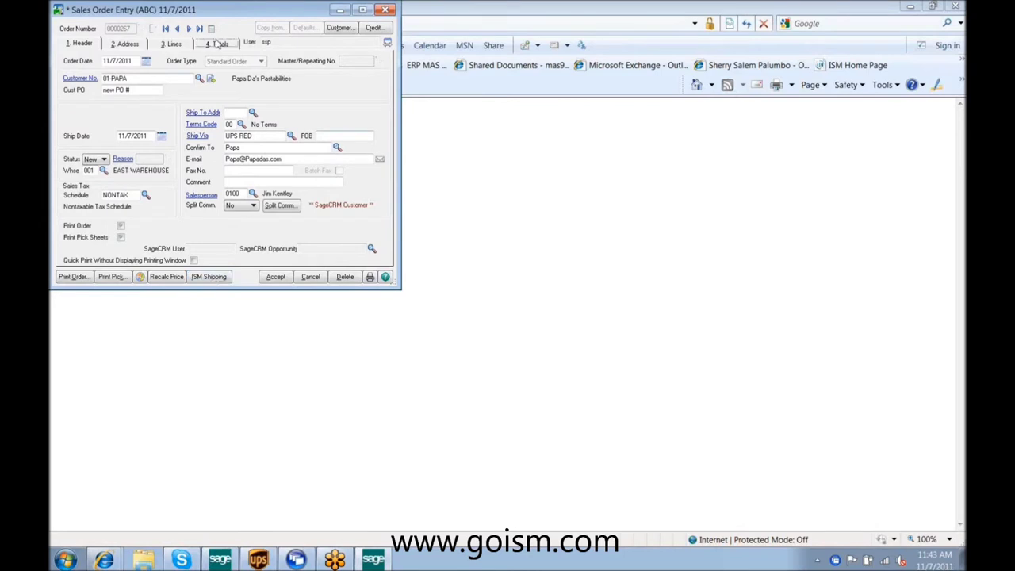
{"action": "left_click", "coordinate": [218, 44]}
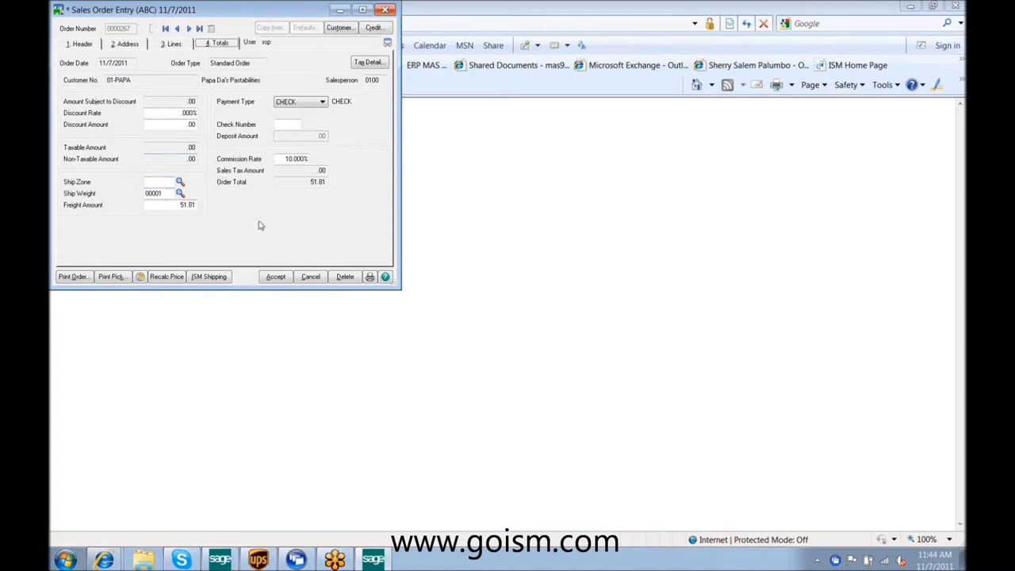
{"action": "left_click", "coordinate": [275, 277]}
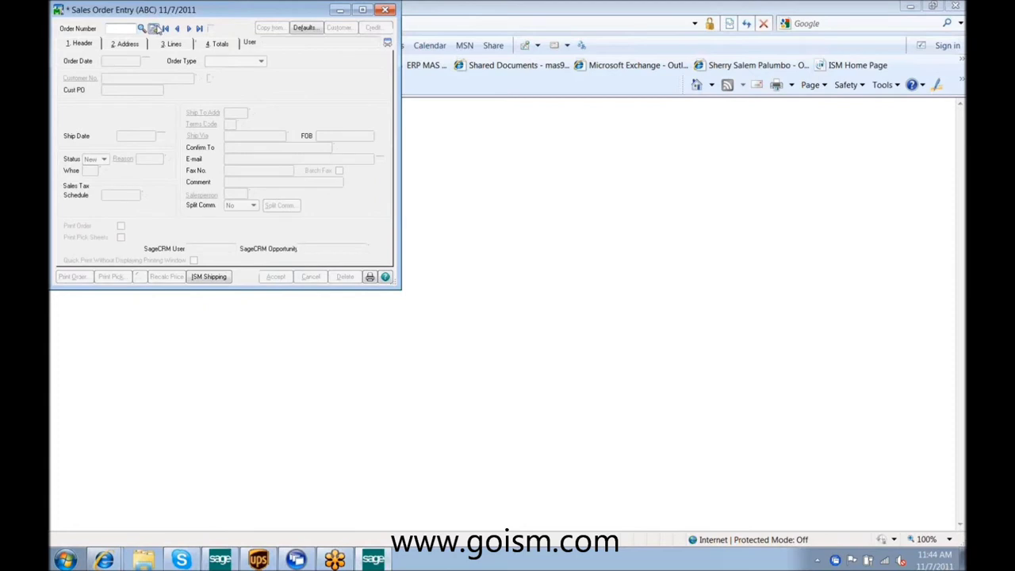
Step: Create a new sales order for Papa Da's Pastabilities with "shipper" as the customer PO
{"action": "left_click", "coordinate": [156, 29]}
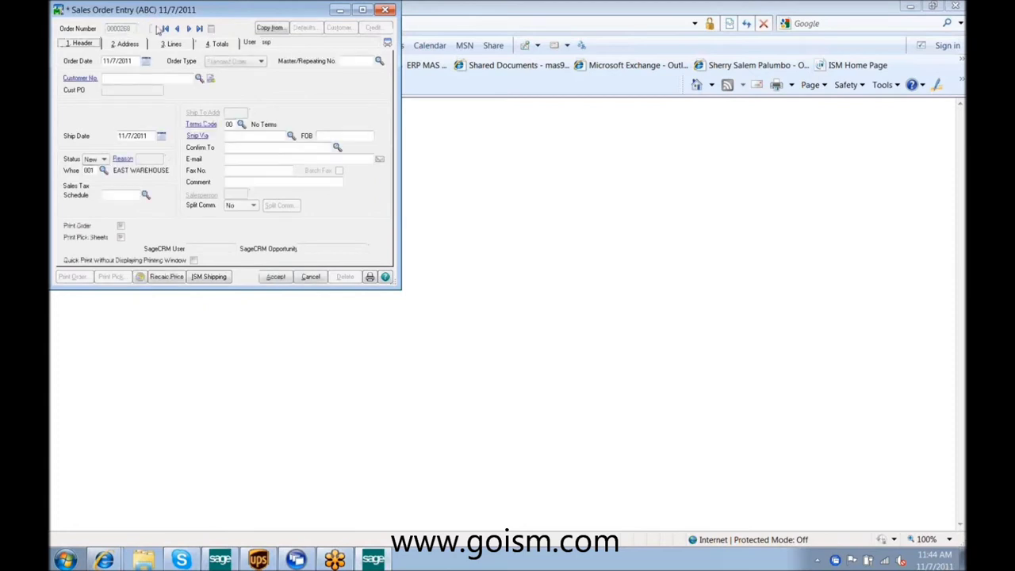
{"action": "left_click", "coordinate": [199, 80]}
{"action": "left_click", "coordinate": [463, 236]}
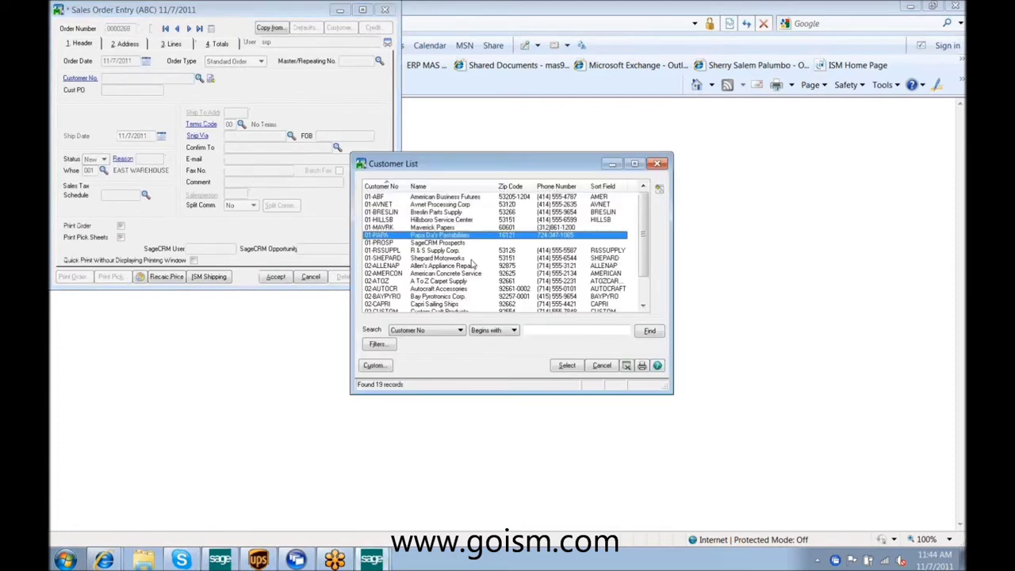
{"action": "left_click", "coordinate": [567, 365]}
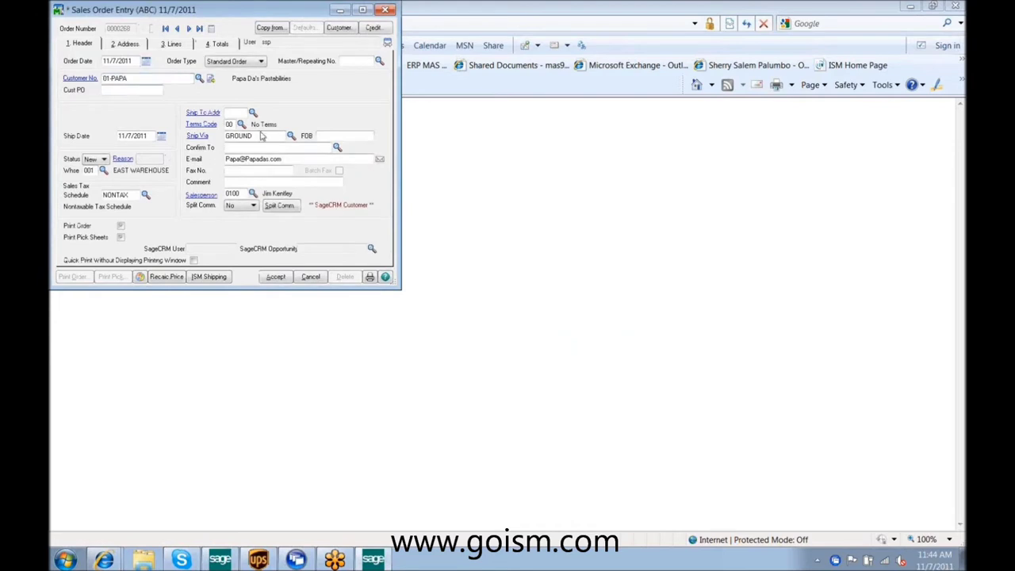
{"action": "left_click", "coordinate": [109, 91]}
Step: Turn off the 3Rd Party billing option in the new order's address details
{"action": "left_click", "coordinate": [126, 44]}
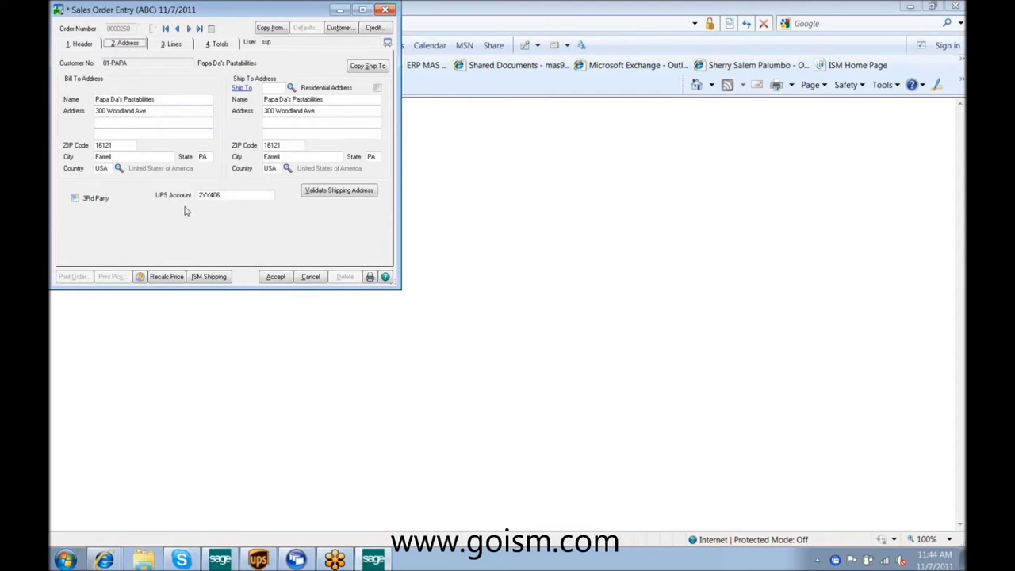
{"action": "left_click", "coordinate": [91, 195]}
{"action": "left_click", "coordinate": [76, 197]}
Step: Add item 2551-3-50 to the order lines with an ordered quantity of 2
{"action": "left_click", "coordinate": [170, 44]}
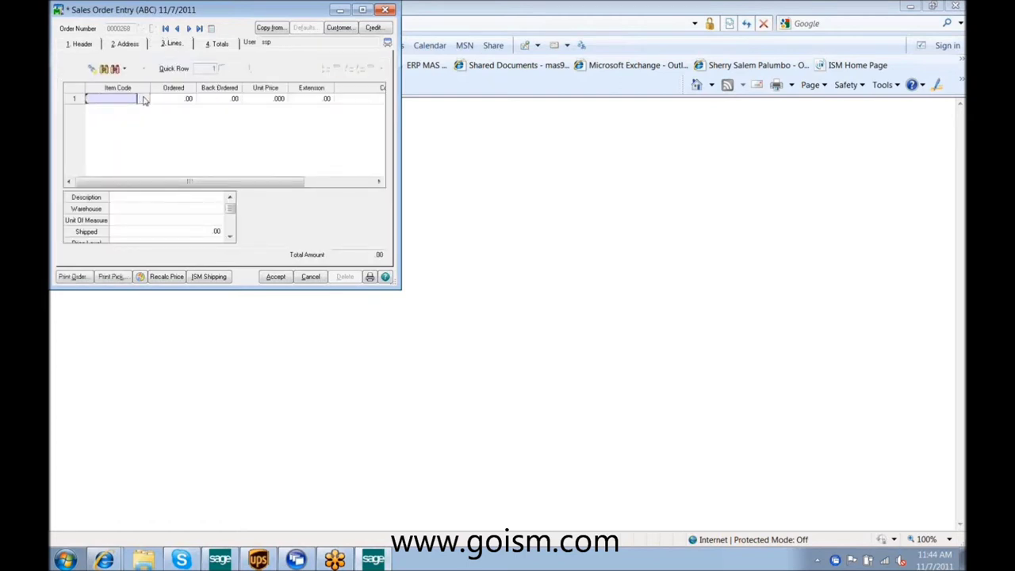
{"action": "left_click", "coordinate": [144, 98]}
{"action": "double_click", "coordinate": [450, 245]}
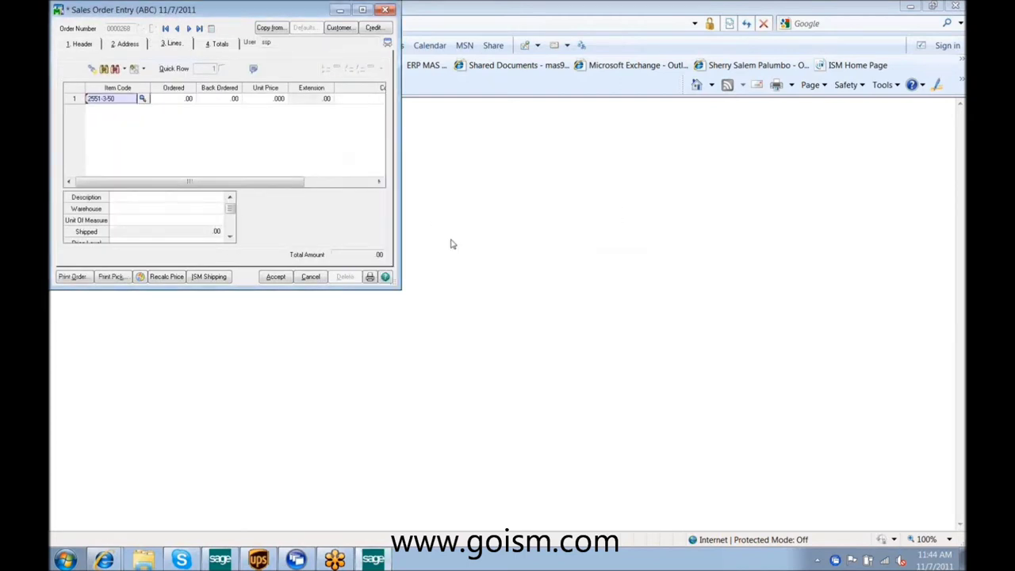
{"action": "key", "text": "Tab"}
{"action": "type", "text": "2"}
{"action": "key", "text": "Tab"}
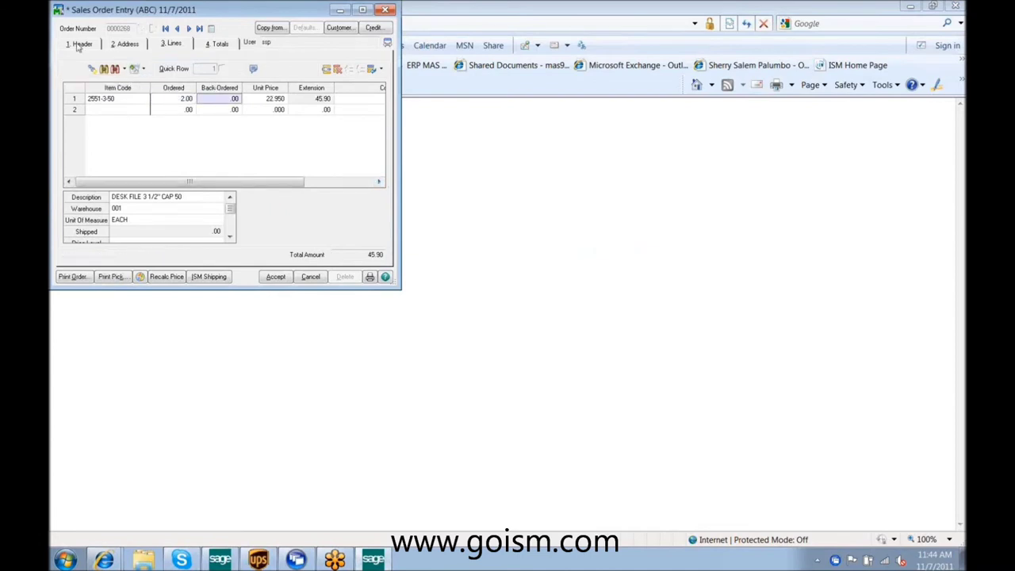
Step: Change the ship-to street number to 800 and verify the address with UPS address validation
{"action": "left_click", "coordinate": [119, 43]}
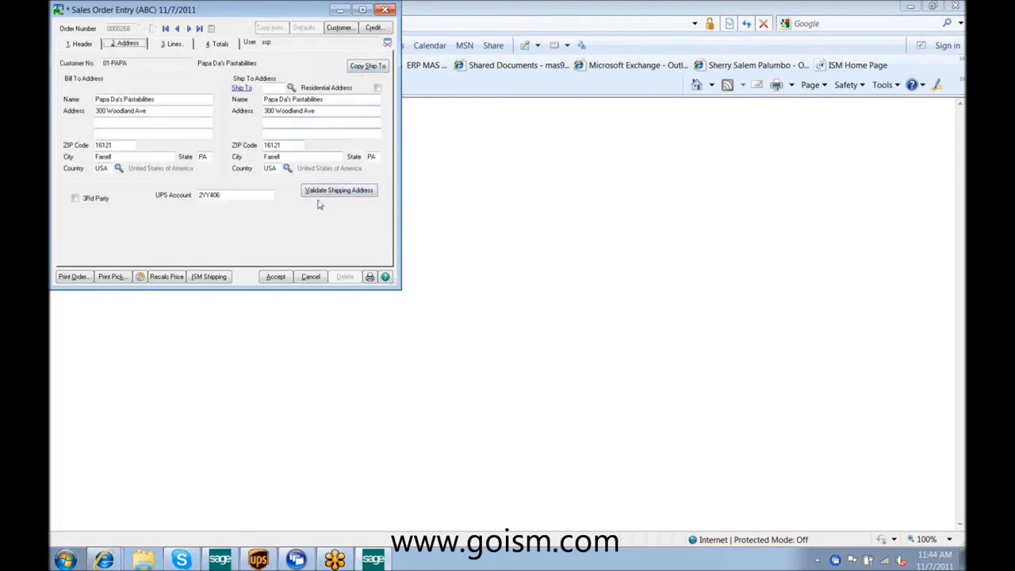
{"action": "double_click", "coordinate": [271, 111]}
{"action": "type", "text": "800"}
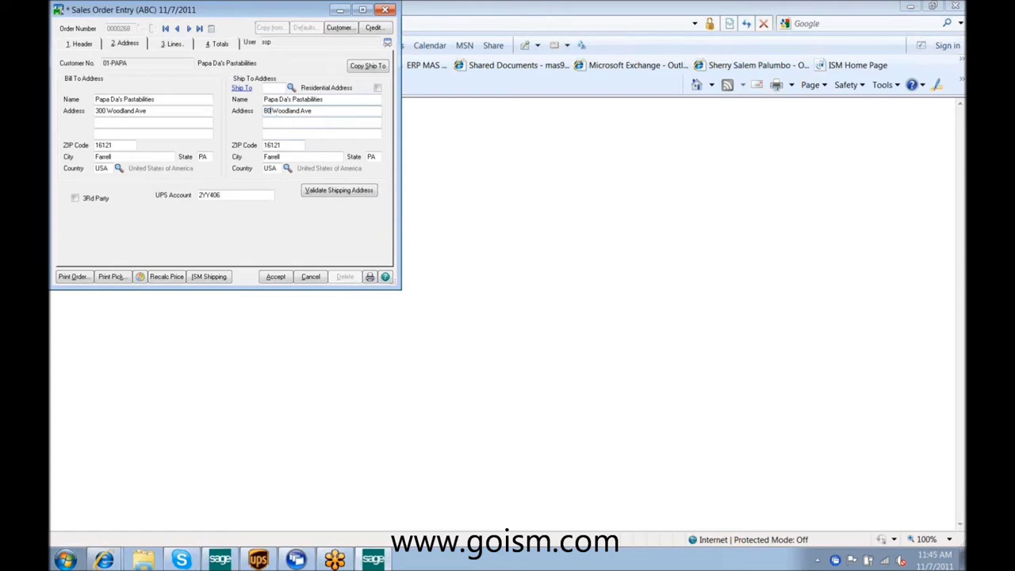
{"action": "left_click", "coordinate": [330, 193]}
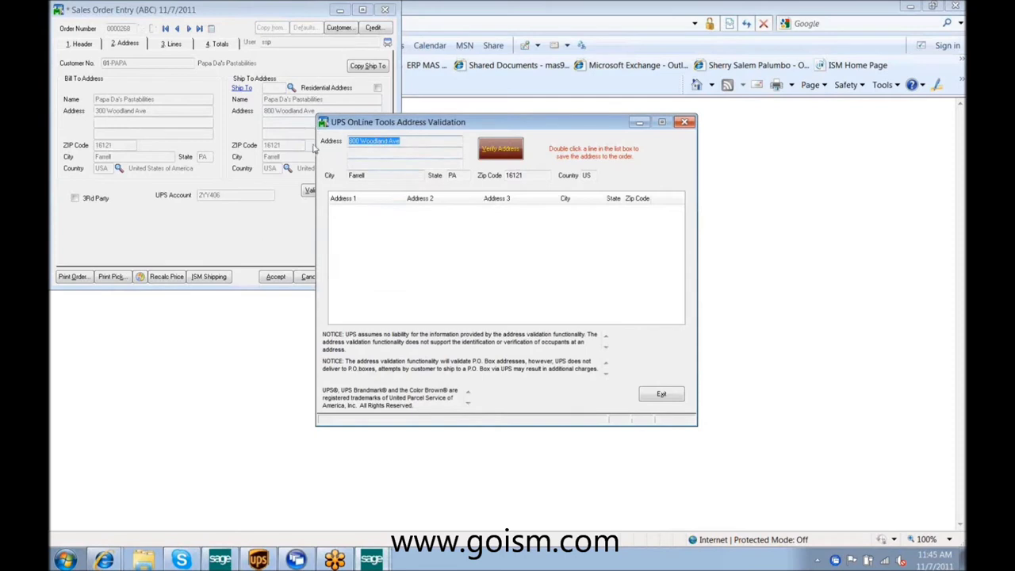
{"action": "left_click", "coordinate": [496, 151]}
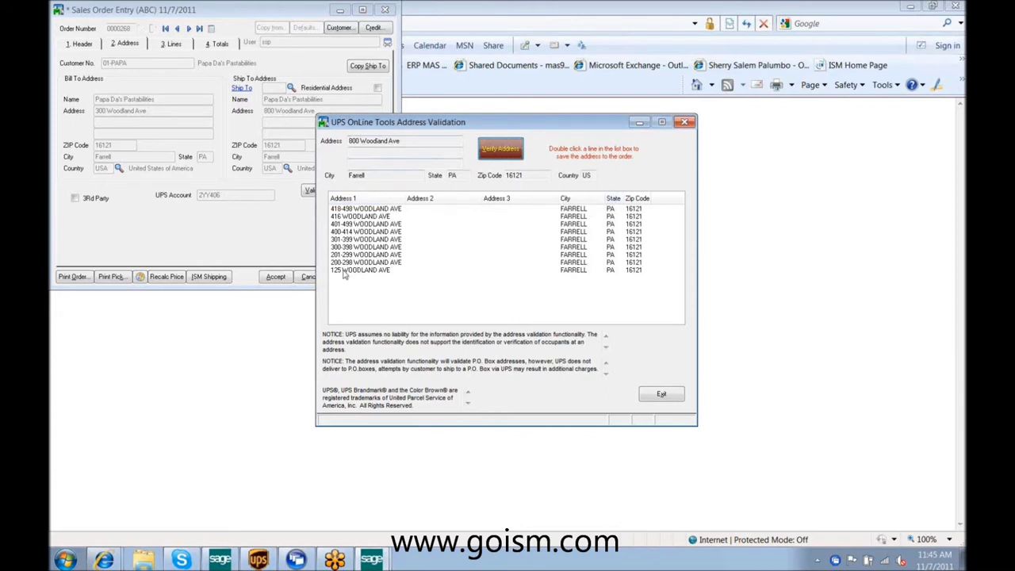
{"action": "left_click", "coordinate": [658, 394]}
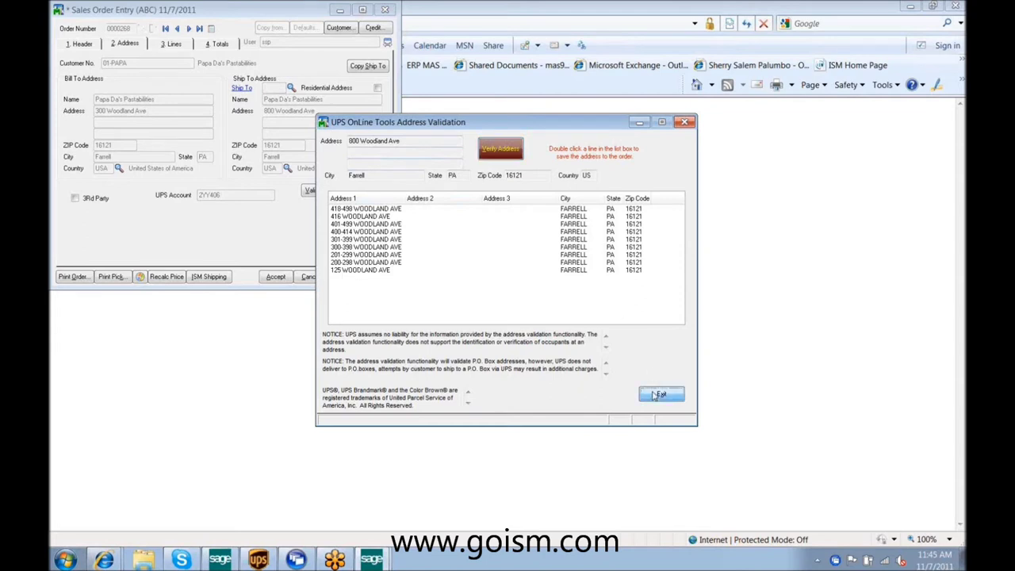
Step: Set the ship-to street number to 300, verify the address with UPS and accept the sales order
{"action": "double_click", "coordinate": [269, 111]}
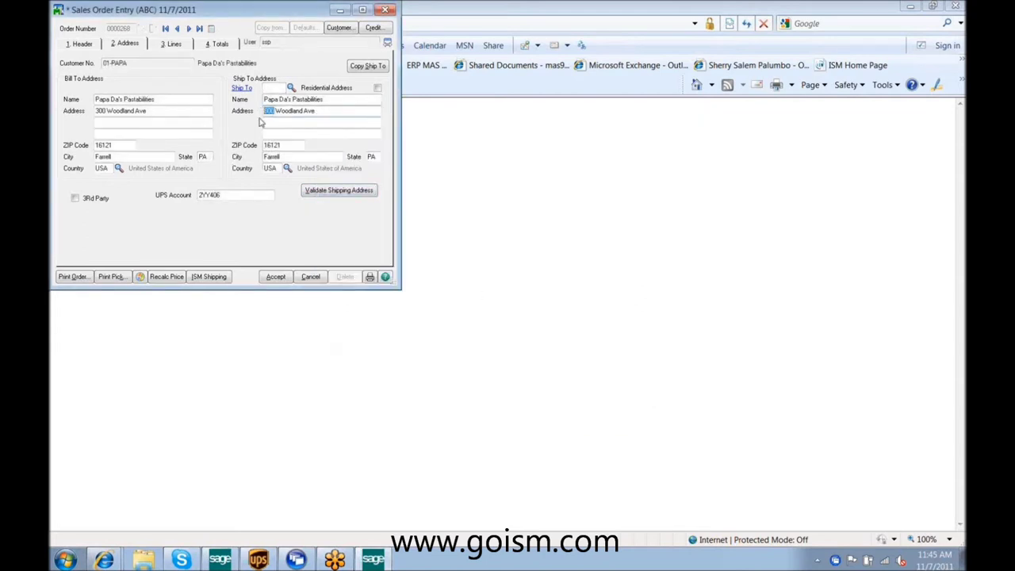
{"action": "type", "text": "300"}
{"action": "left_click", "coordinate": [338, 190]}
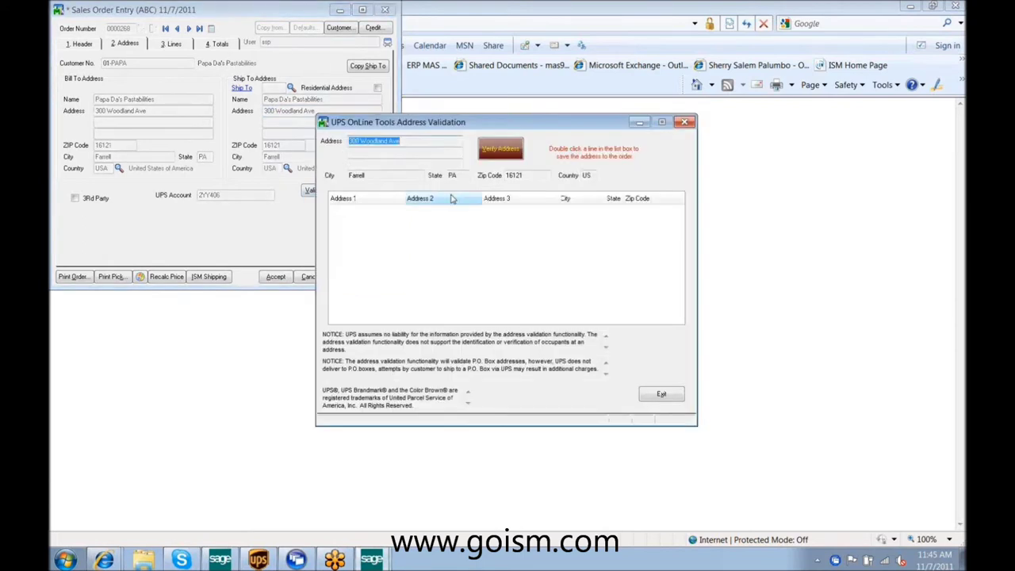
{"action": "left_click", "coordinate": [500, 148]}
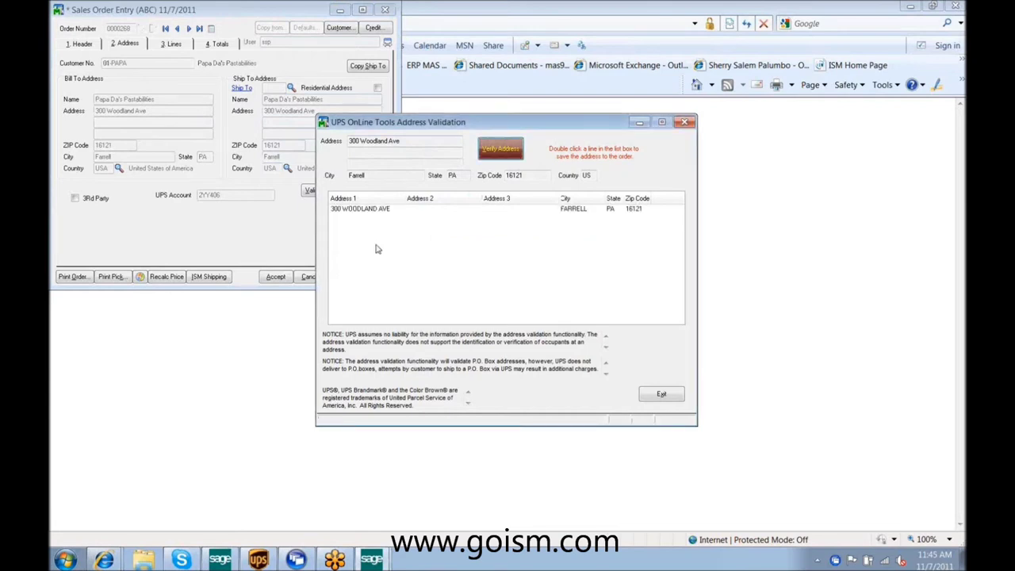
{"action": "left_click", "coordinate": [661, 394]}
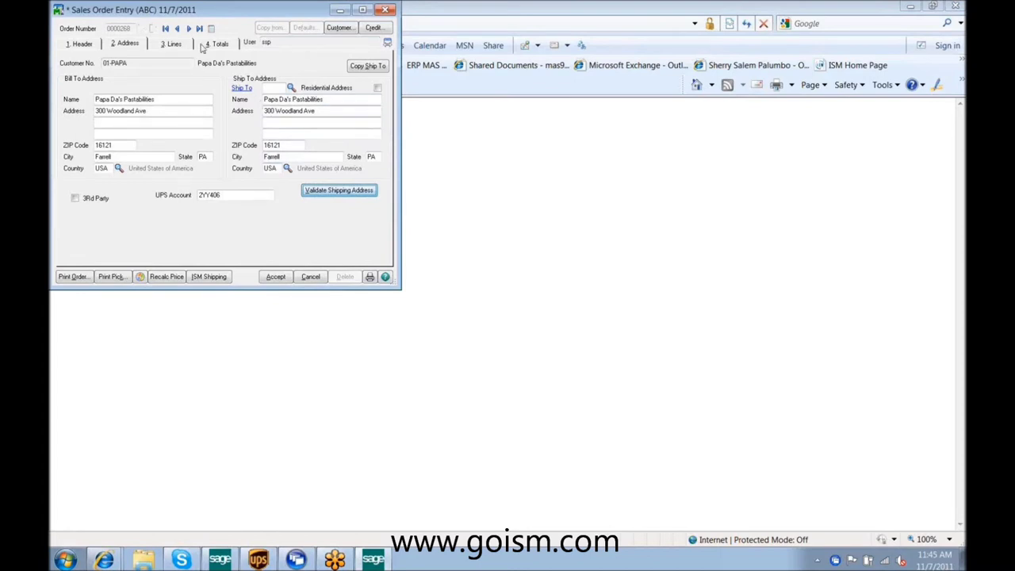
{"action": "left_click", "coordinate": [275, 277]}
{"action": "left_click", "coordinate": [275, 277]}
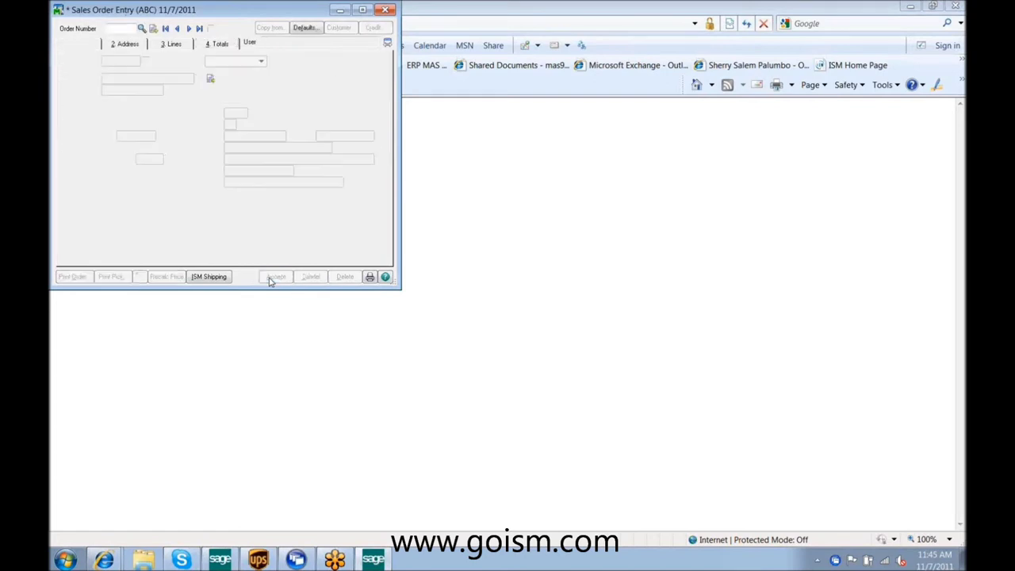
Step: Switch to UPS WorldShip, import the new order by its order number and set the package weight to 3 lb
{"action": "left_click", "coordinate": [258, 560]}
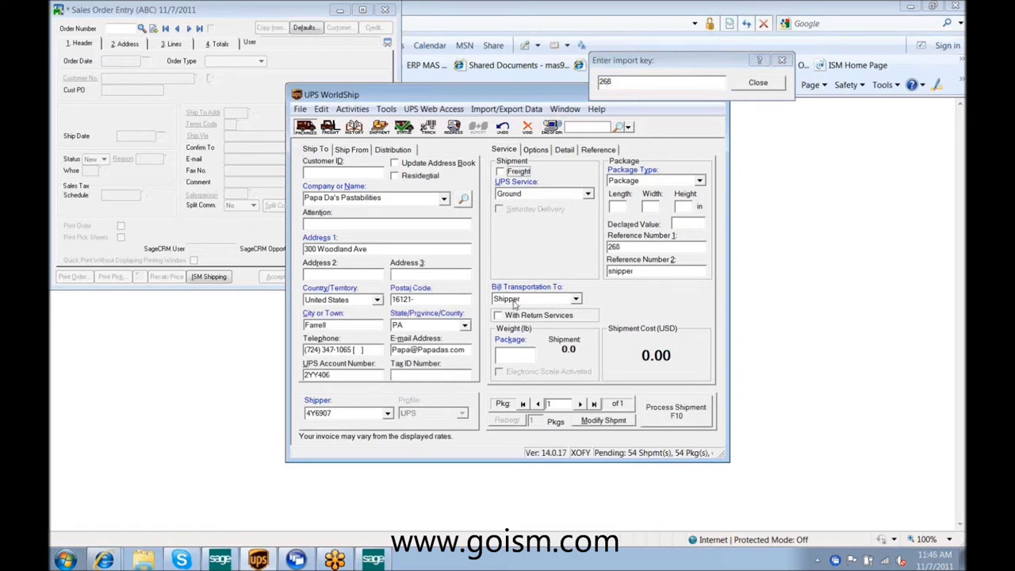
{"action": "left_click", "coordinate": [504, 352]}
{"action": "type", "text": "3"}
{"action": "key", "text": "Tab"}
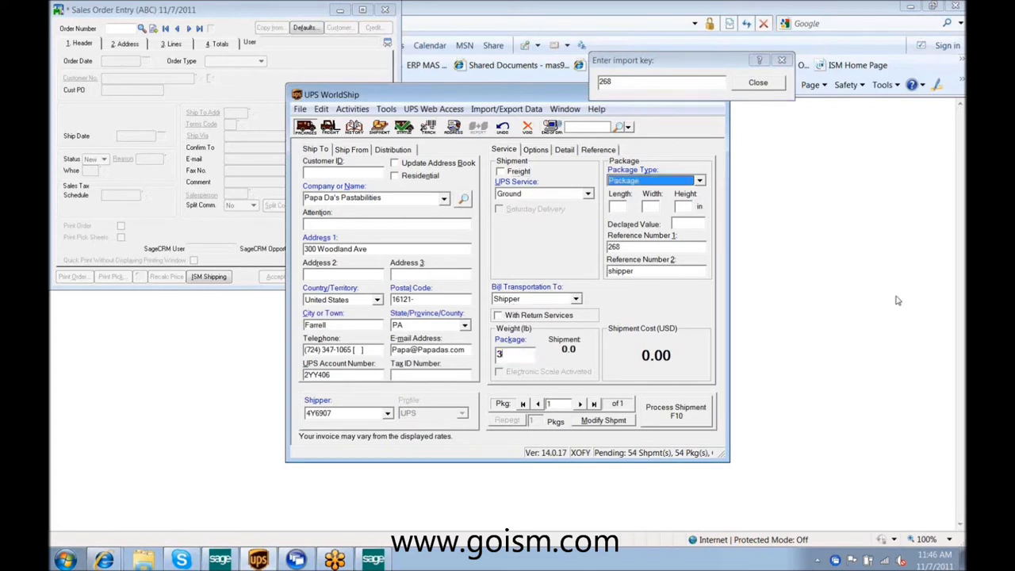
Step: Process the Papa Da's Pastabilities ground shipment and save its label as an XPS document
{"action": "left_click", "coordinate": [673, 411]}
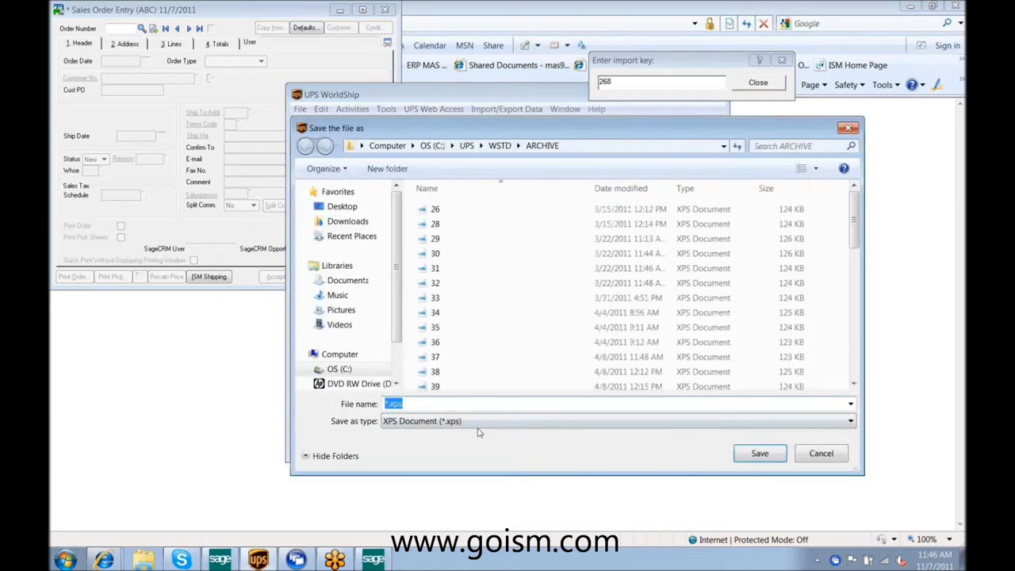
{"action": "key", "text": "Return"}
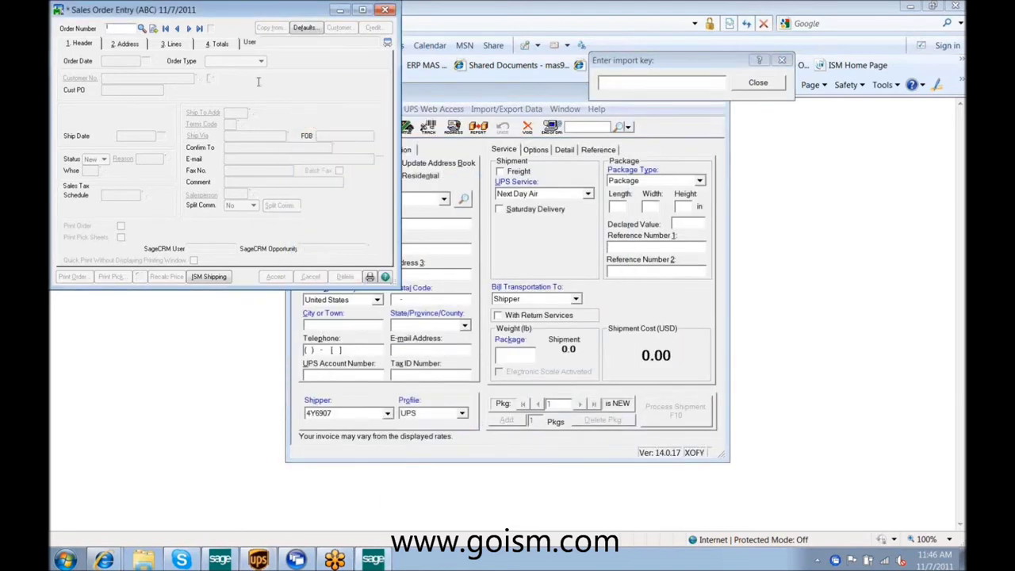
Step: Reopen the ground order in Sales Order Entry, view its UPS shipment status and leave the order without saving
{"action": "key", "text": "Tab"}
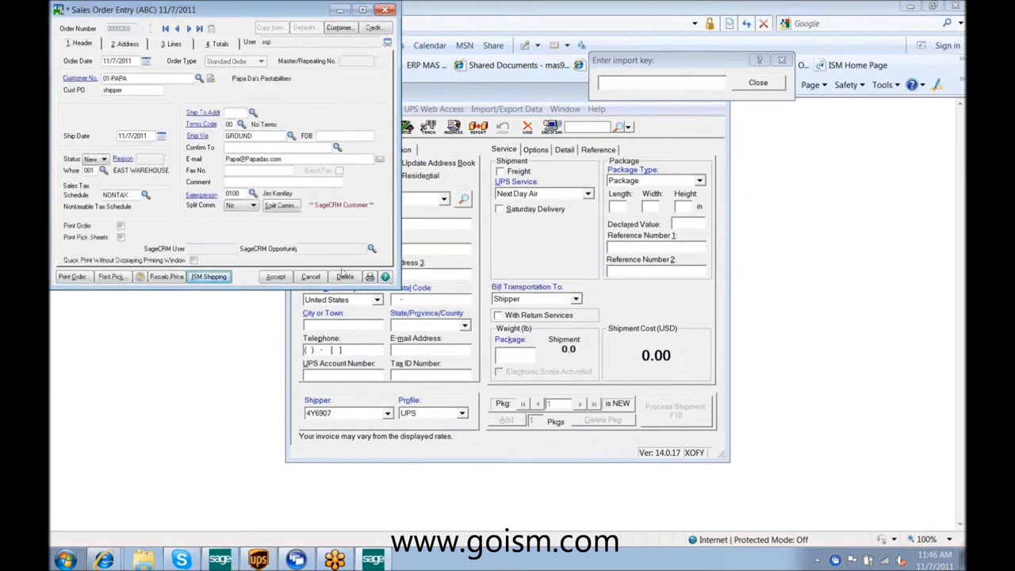
{"action": "left_click", "coordinate": [229, 276]}
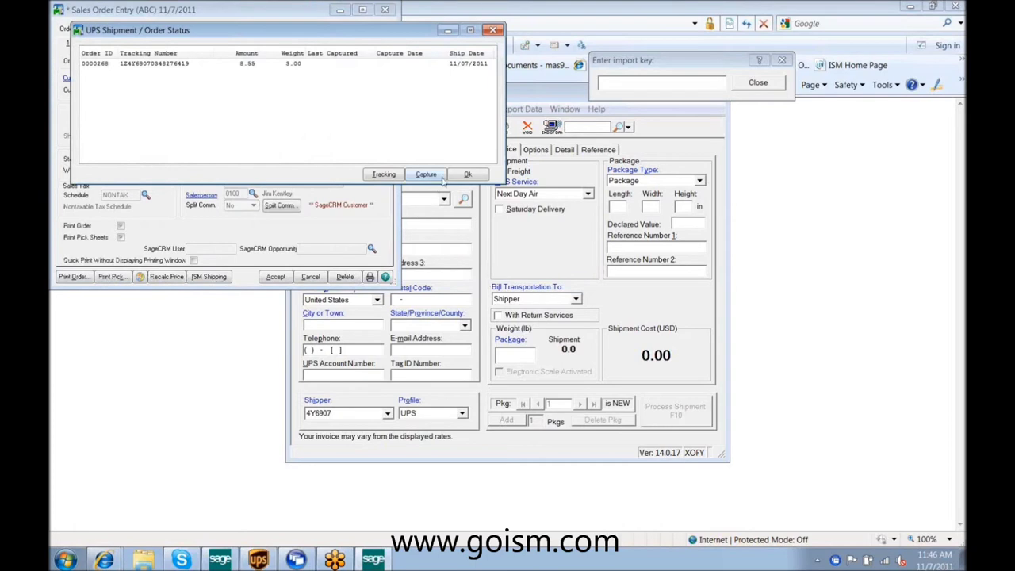
{"action": "left_click", "coordinate": [468, 175]}
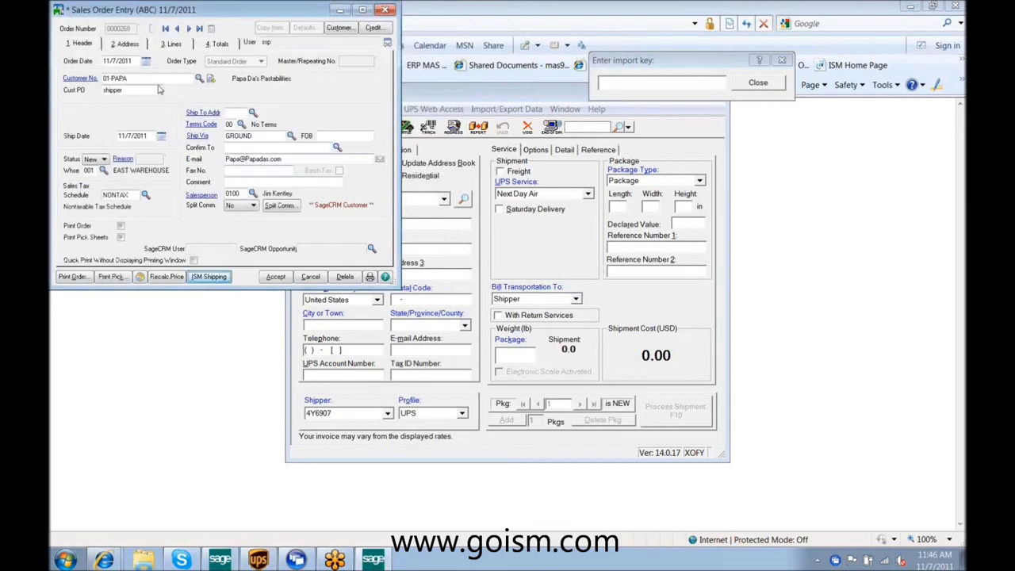
{"action": "left_click", "coordinate": [310, 276]}
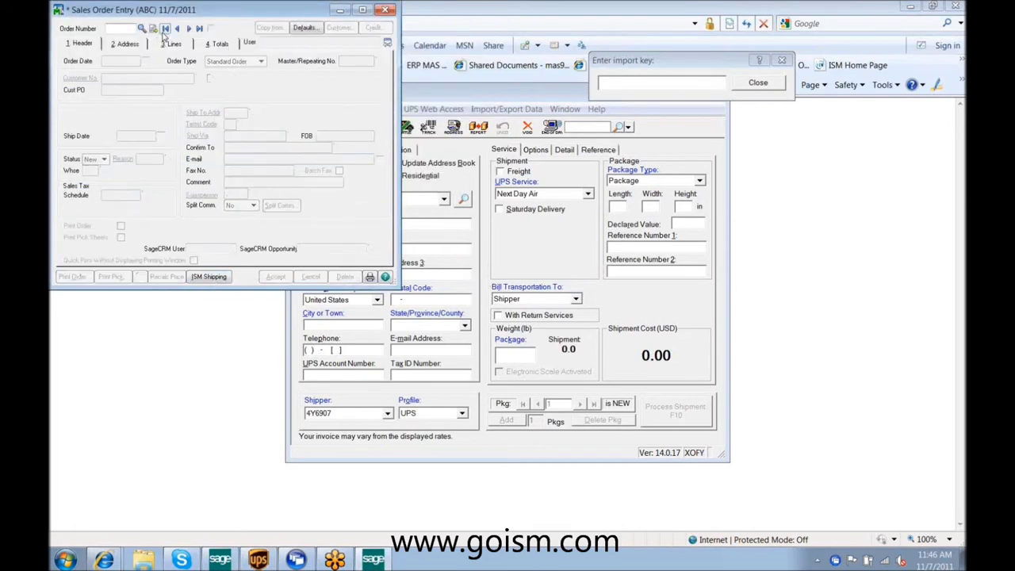
Step: Start a new sales order with the next order number for Breslin Parts Supply and enter cod as the customer PO
{"action": "left_click", "coordinate": [153, 28]}
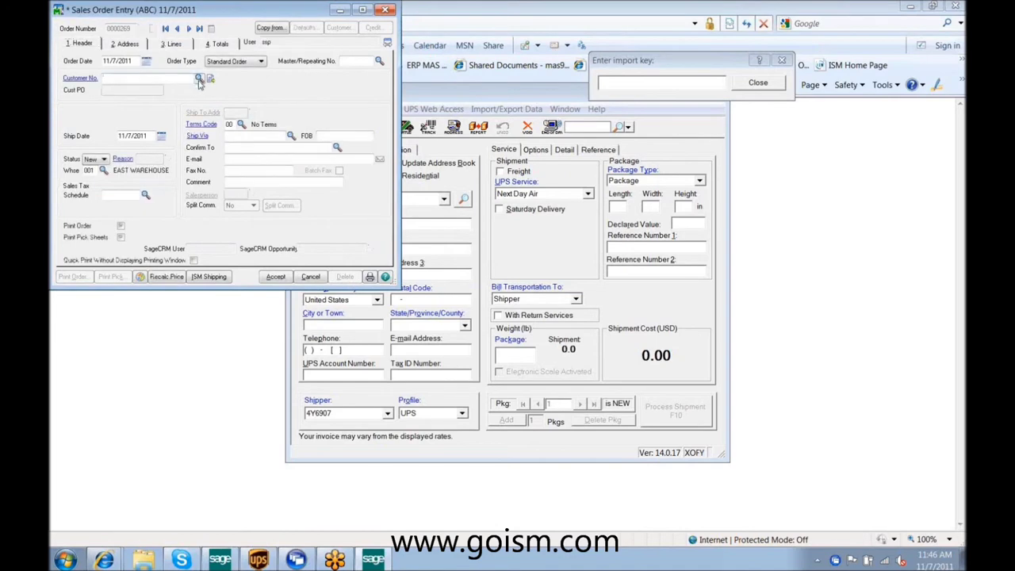
{"action": "left_click", "coordinate": [199, 80]}
{"action": "double_click", "coordinate": [436, 215]}
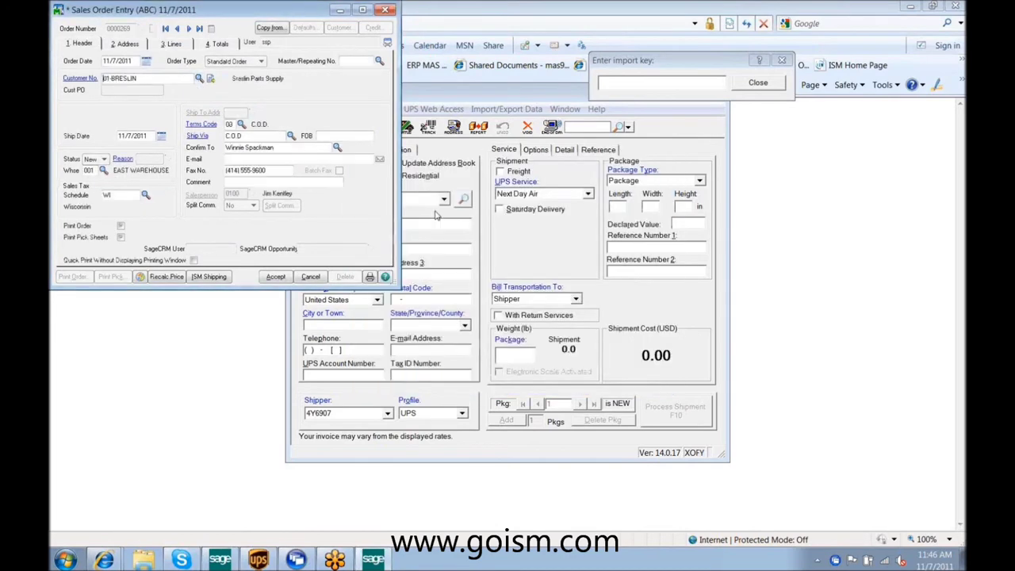
{"action": "left_click", "coordinate": [638, 371]}
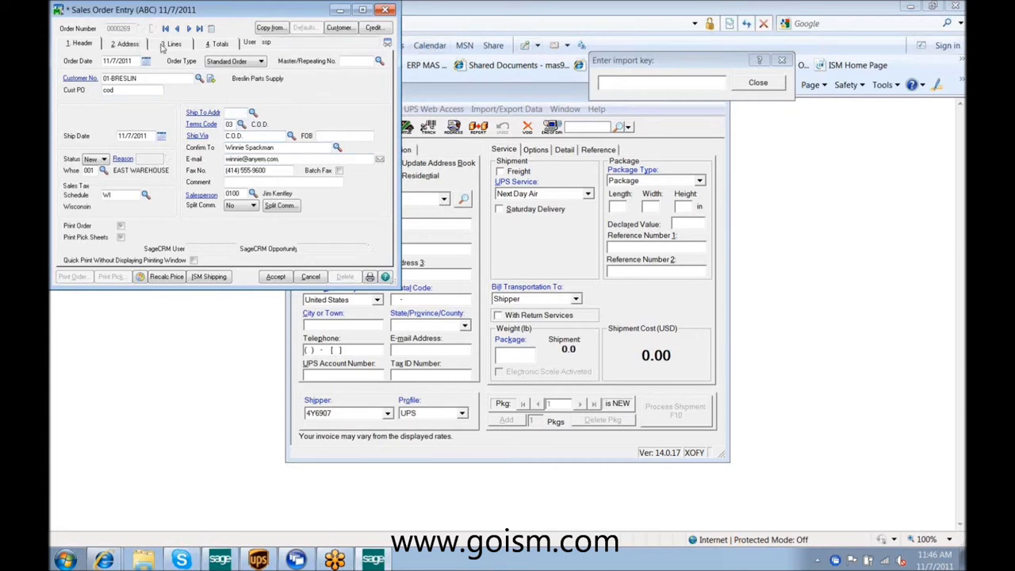
Step: Add item 6655 with an ordered quantity of 2, accept the quantity as entered and accept the sales order
{"action": "left_click", "coordinate": [163, 45]}
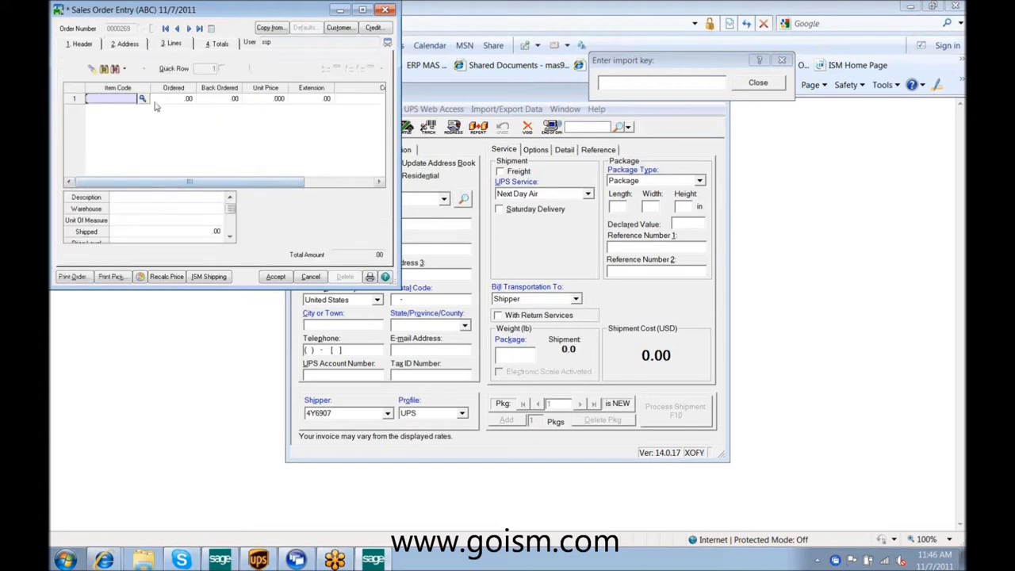
{"action": "key", "text": "F2"}
{"action": "key", "text": "Return"}
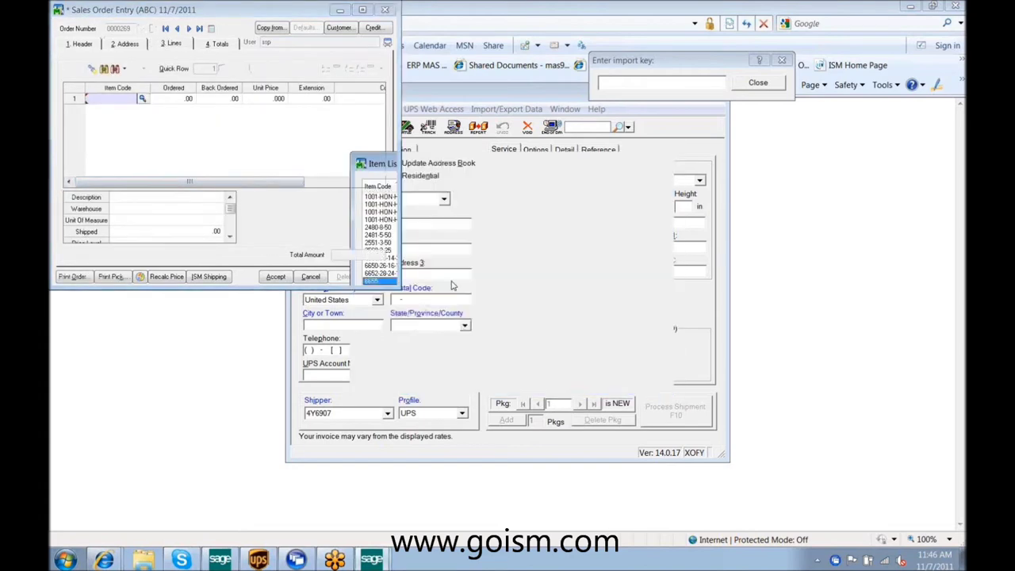
{"action": "type", "text": "2"}
{"action": "key", "text": "Tab"}
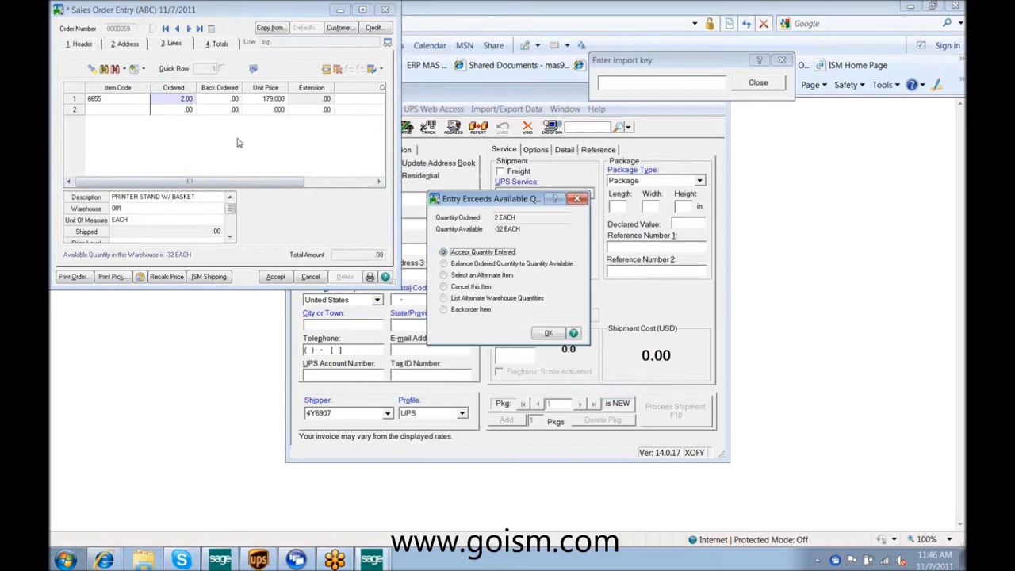
{"action": "left_click", "coordinate": [547, 333]}
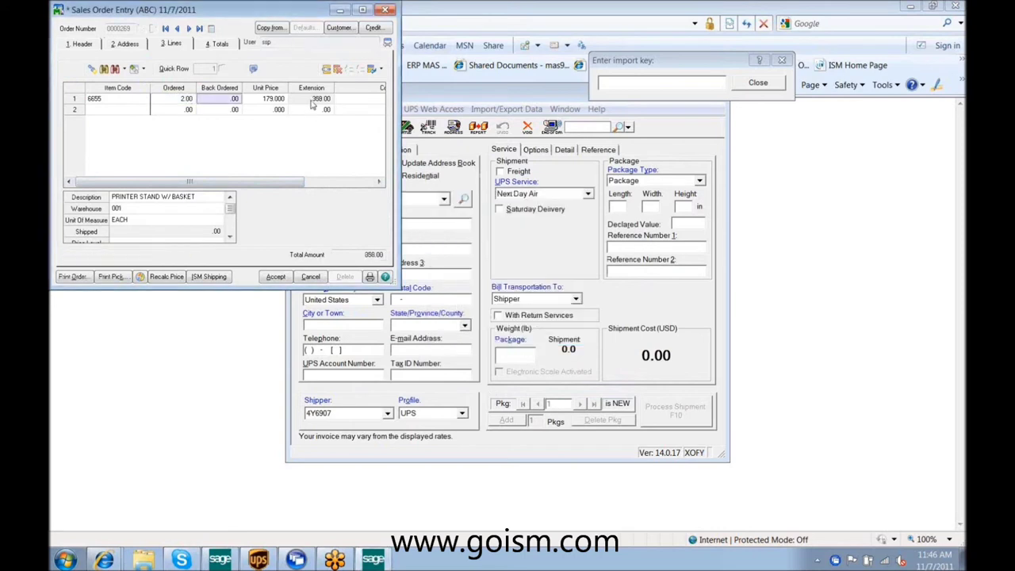
{"action": "left_click", "coordinate": [275, 277]}
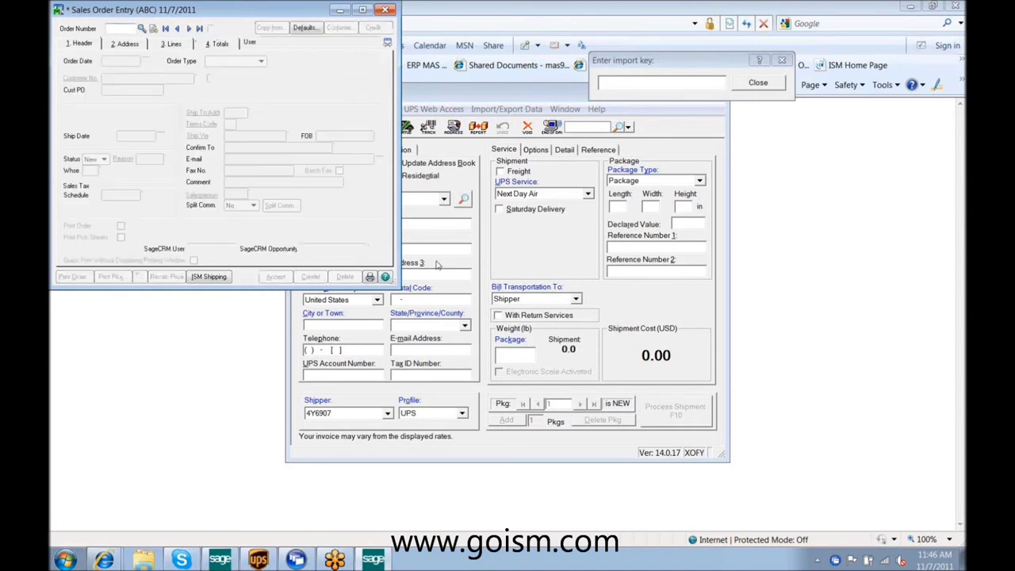
Step: Import the new Breslin order into UPS WorldShip by its order number and review its Quantum View Notify and COD options
{"action": "left_click", "coordinate": [619, 82]}
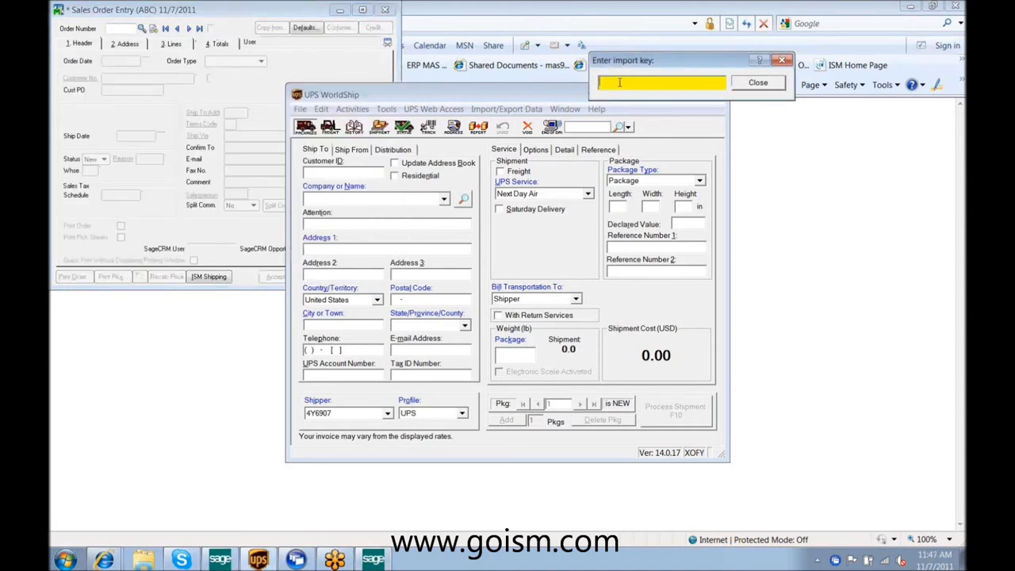
{"action": "type", "text": "268"}
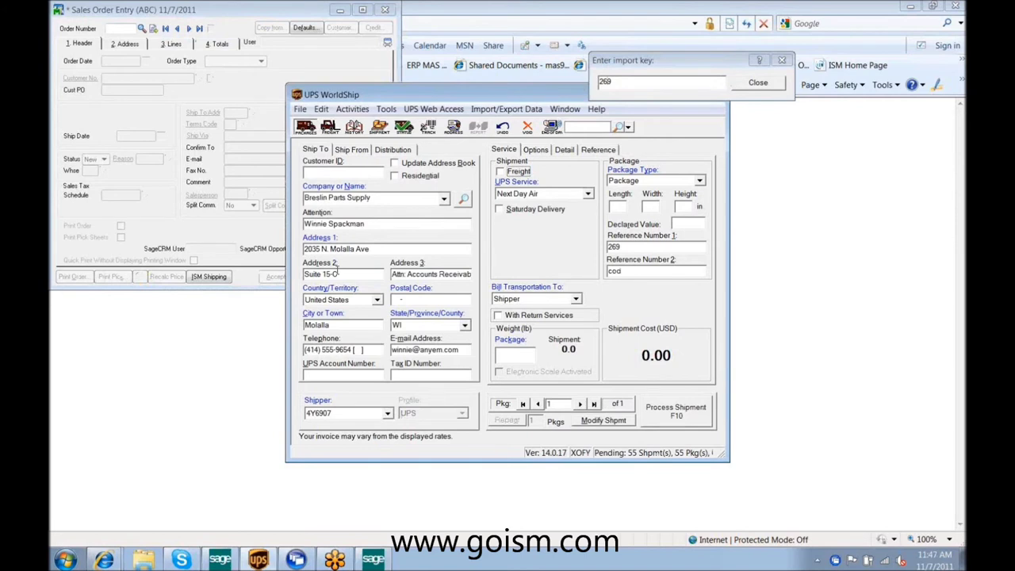
{"action": "left_click", "coordinate": [533, 150]}
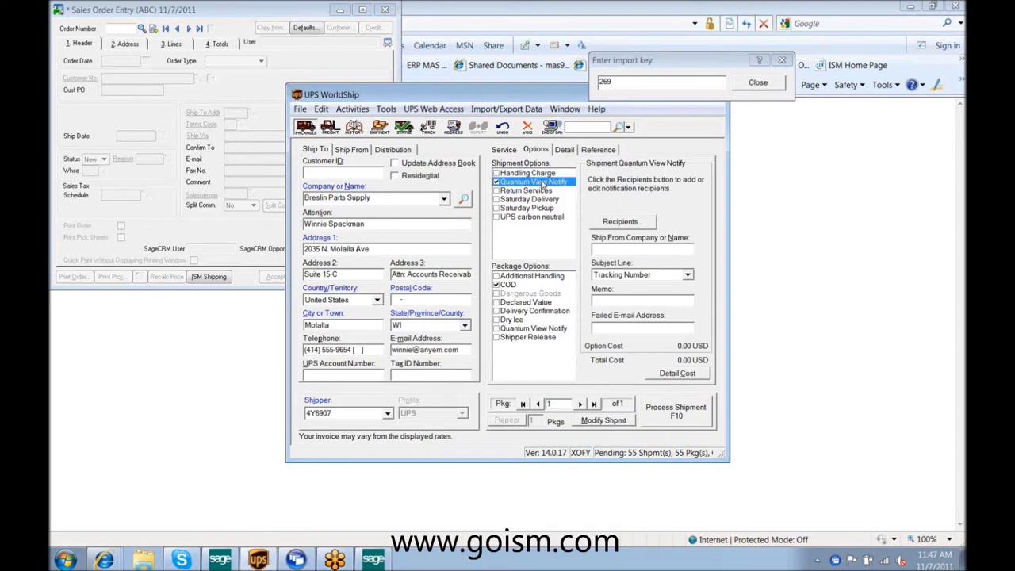
{"action": "left_click", "coordinate": [512, 287]}
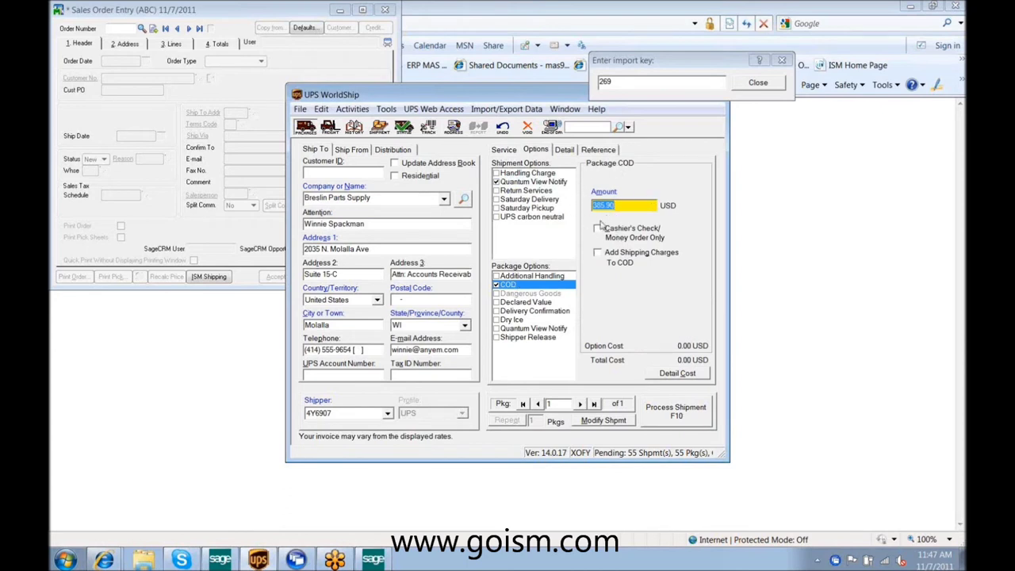
Step: Set the COD shipment's package weight to 2 lb
{"action": "left_click", "coordinate": [501, 151]}
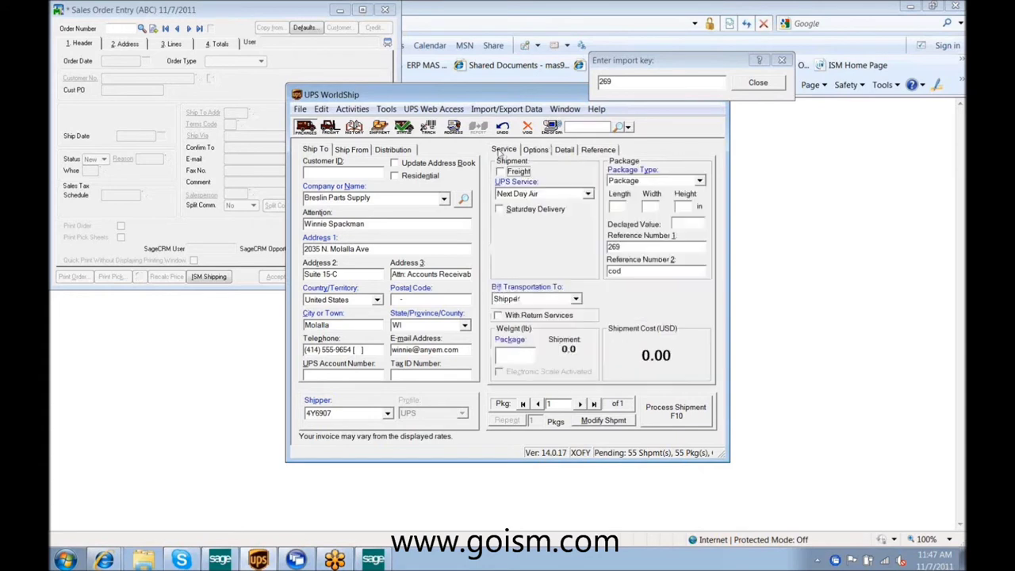
{"action": "left_click", "coordinate": [522, 353]}
{"action": "type", "text": "2"}
{"action": "key", "text": "Tab"}
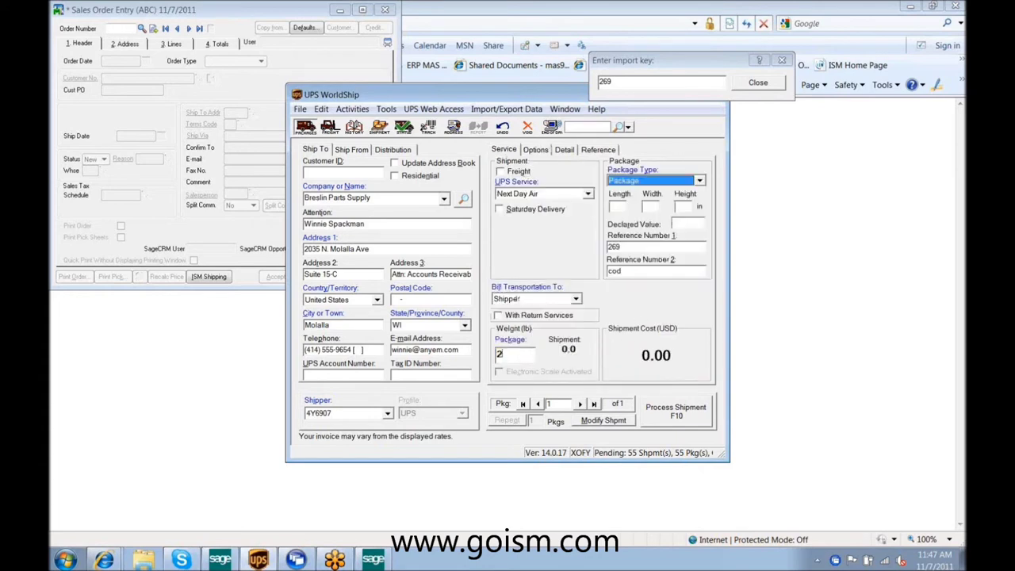
Step: Process the shipment using the suggested Oregon match for the ship-to address and save the label as 90.xps, replacing the existing file
{"action": "left_click", "coordinate": [674, 412]}
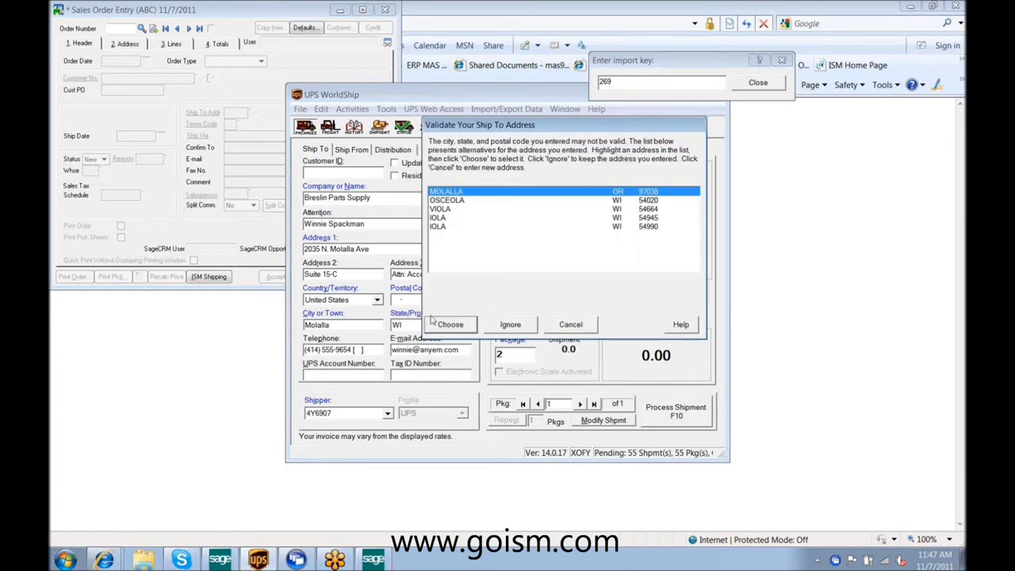
{"action": "left_click", "coordinate": [450, 325]}
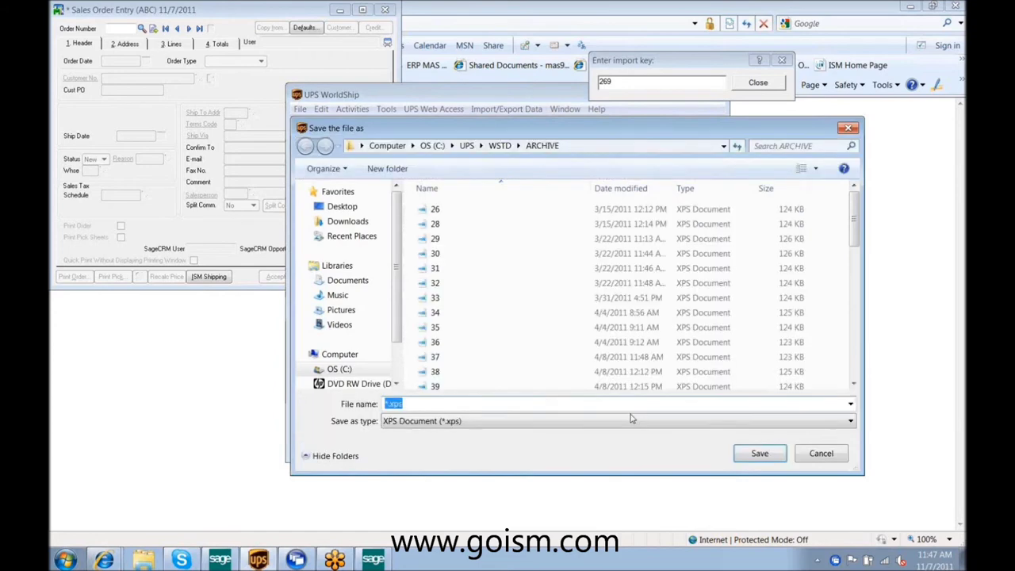
{"action": "type", "text": "90"}
{"action": "key", "text": "Return"}
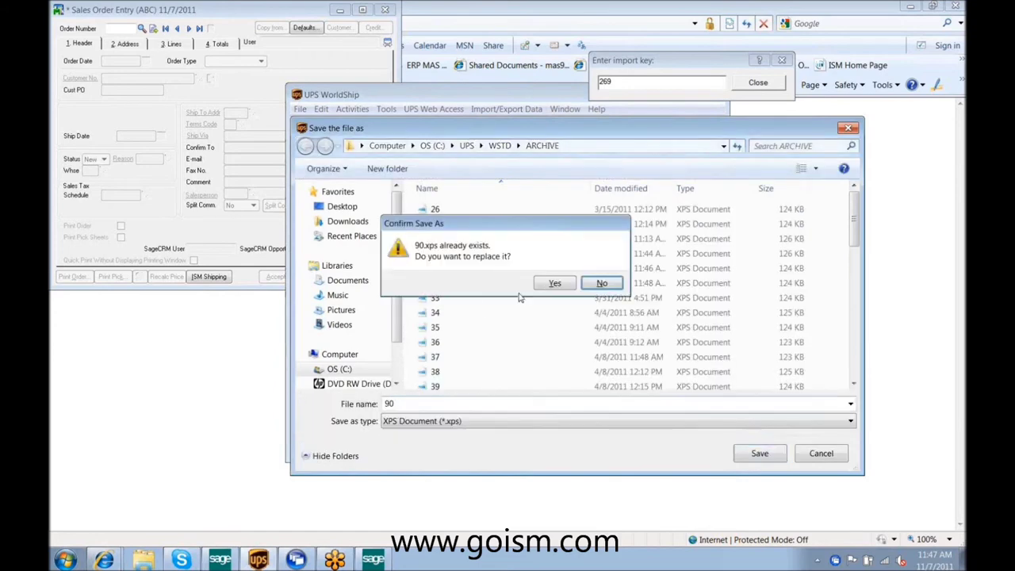
{"action": "left_click", "coordinate": [560, 286]}
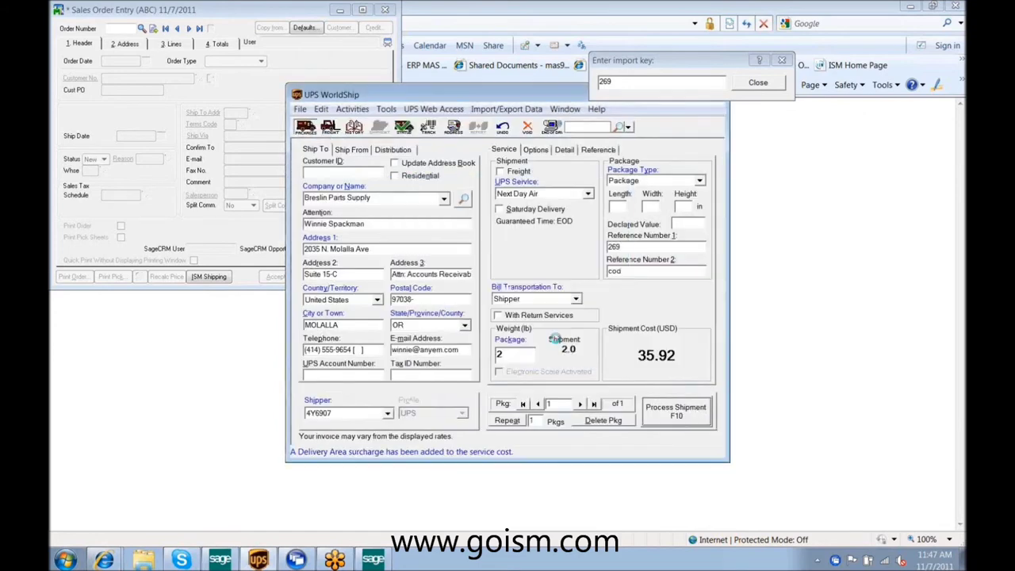
Step: Close the import key window and minimize UPS WorldShip, keeping it running without the End of Day process
{"action": "left_click", "coordinate": [759, 83]}
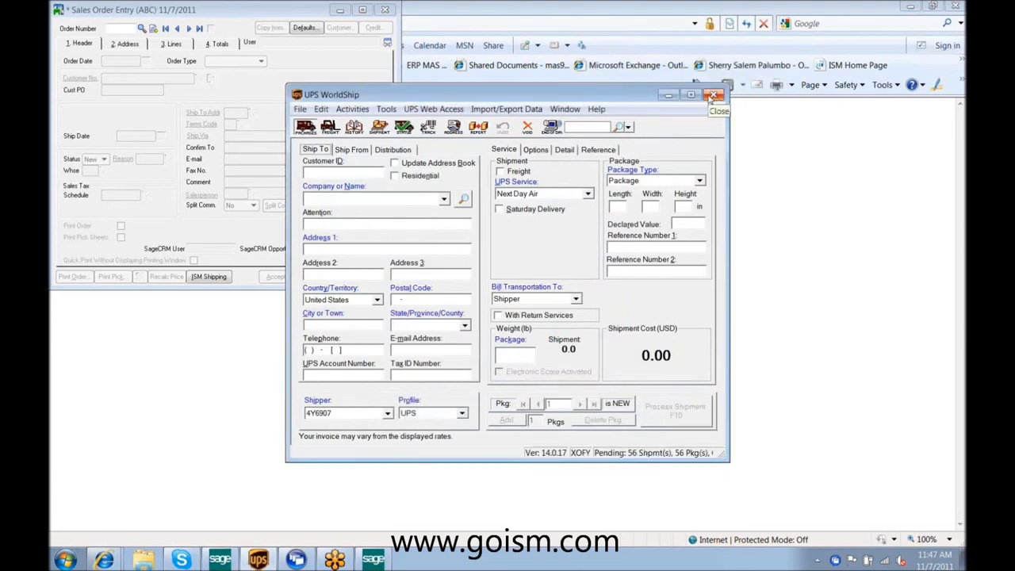
{"action": "left_click", "coordinate": [712, 95]}
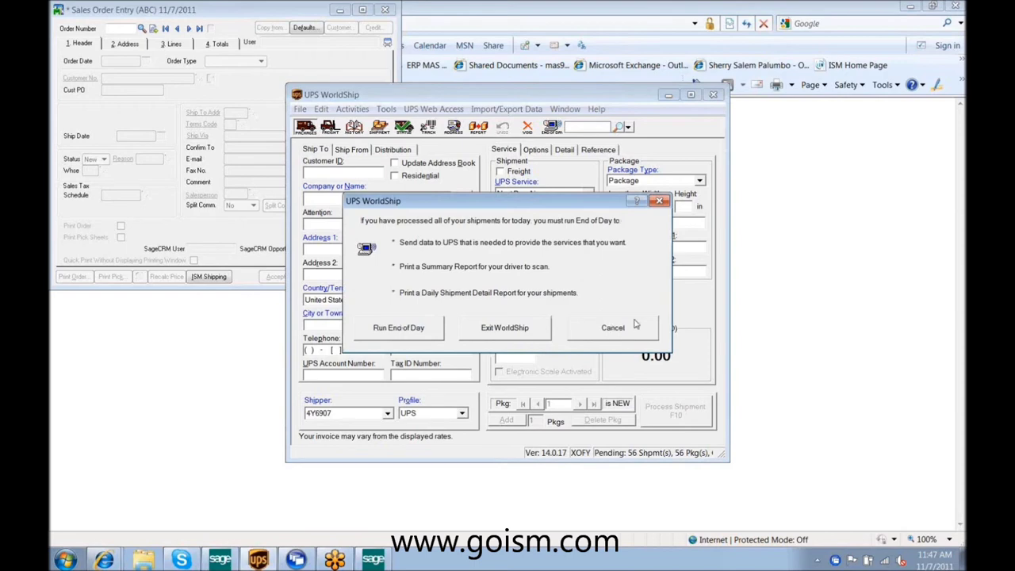
{"action": "left_click", "coordinate": [620, 332]}
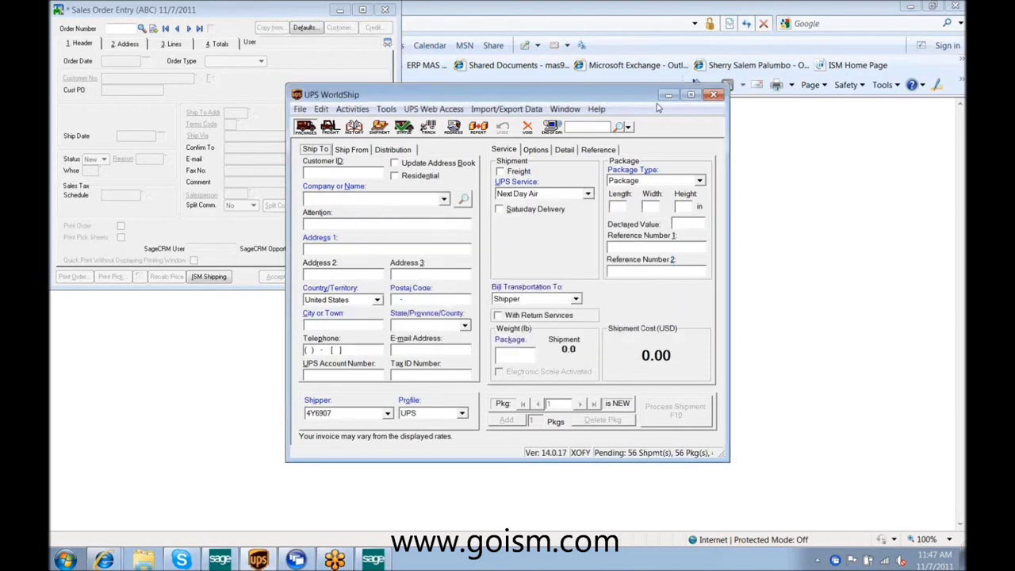
{"action": "left_click", "coordinate": [668, 95]}
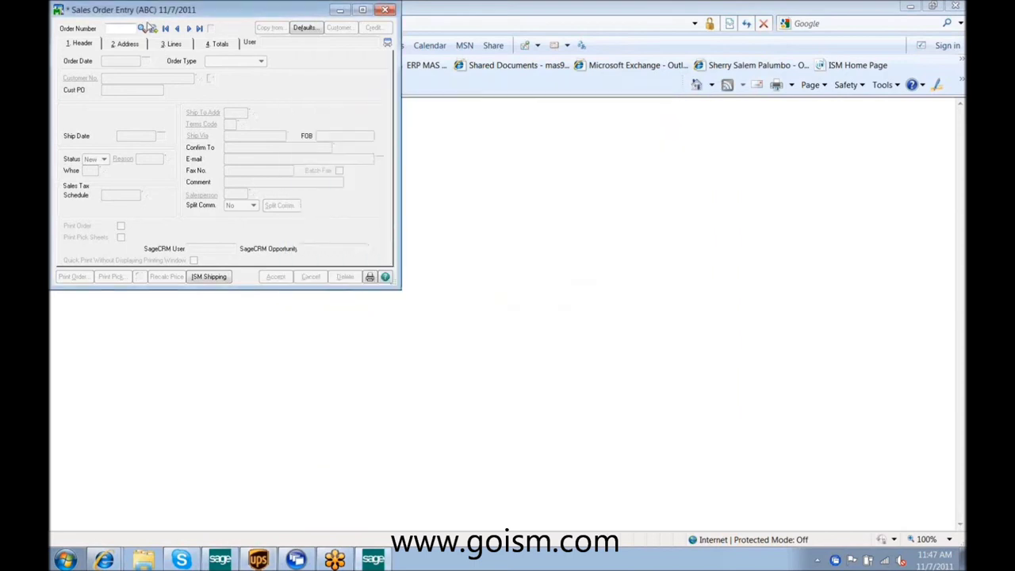
{"action": "type", "text": "69"}
{"action": "key", "text": "Tab"}
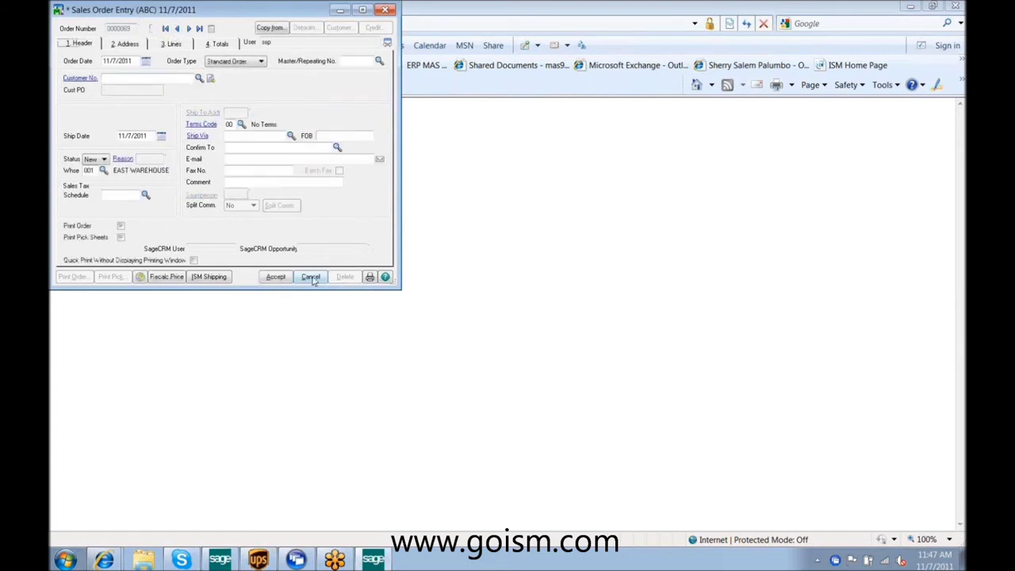
{"action": "left_click", "coordinate": [310, 277]}
{"action": "left_click", "coordinate": [485, 203]}
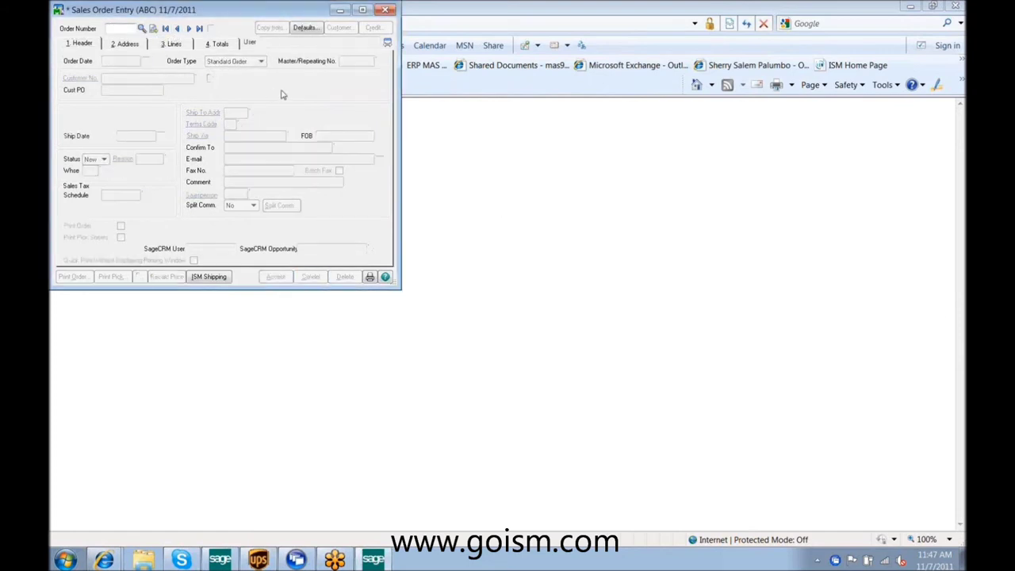
Step: Reopen the COD order by its order number, view its UPS shipment status and close Sales Order Entry
{"action": "type", "text": "269"}
{"action": "key", "text": "Tab"}
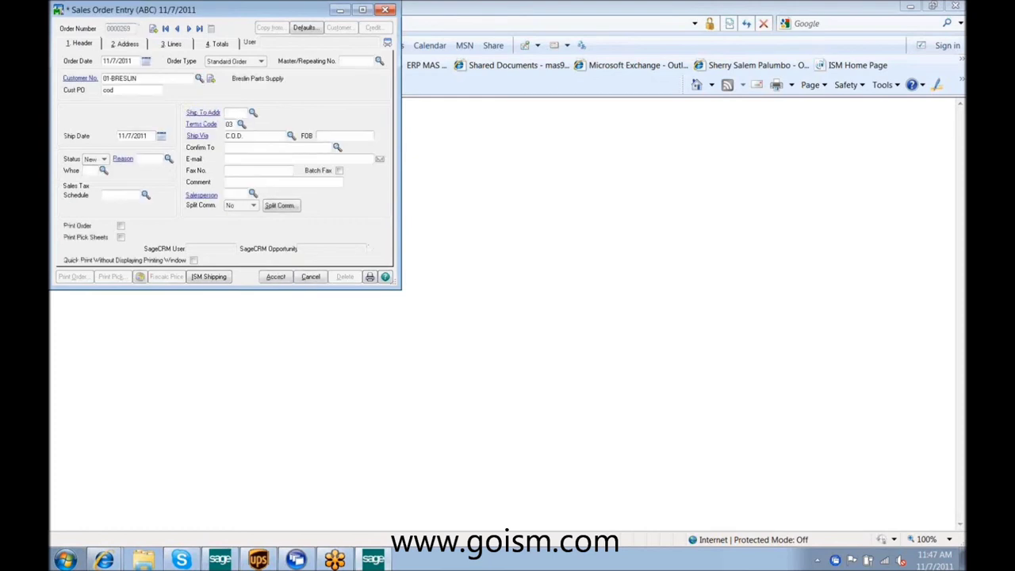
{"action": "left_click", "coordinate": [613, 372]}
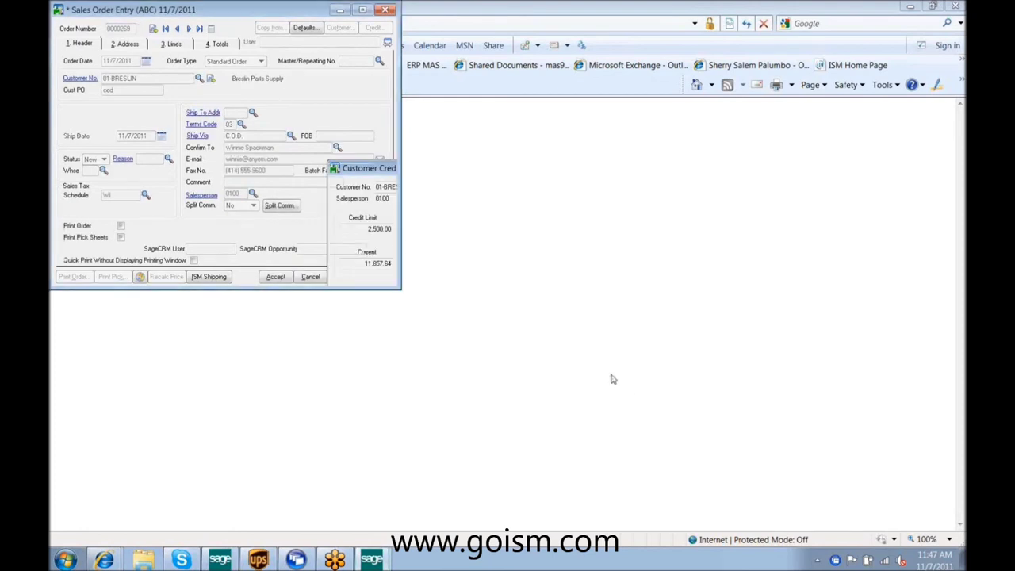
{"action": "left_click", "coordinate": [197, 279]}
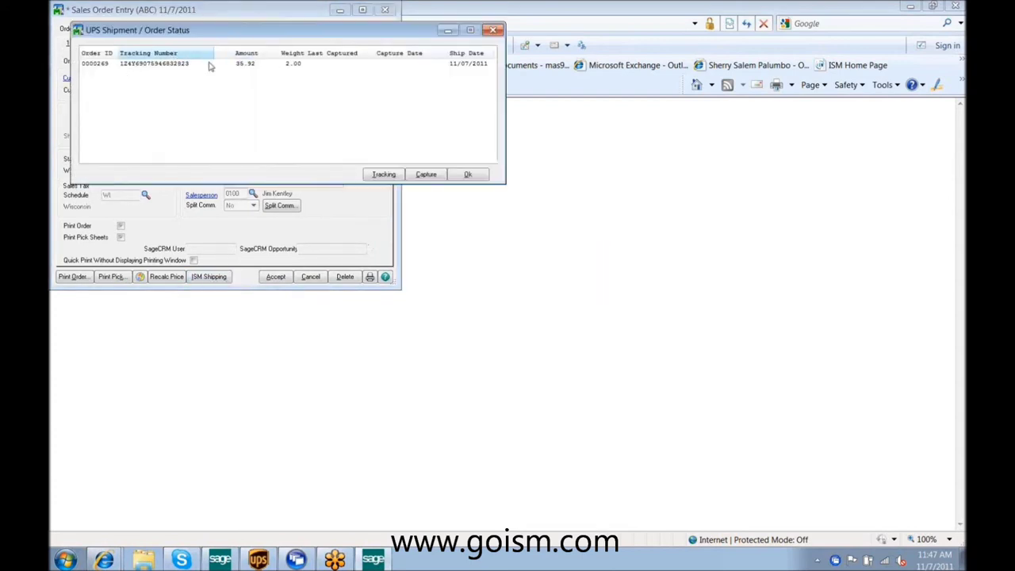
{"action": "left_click", "coordinate": [468, 174]}
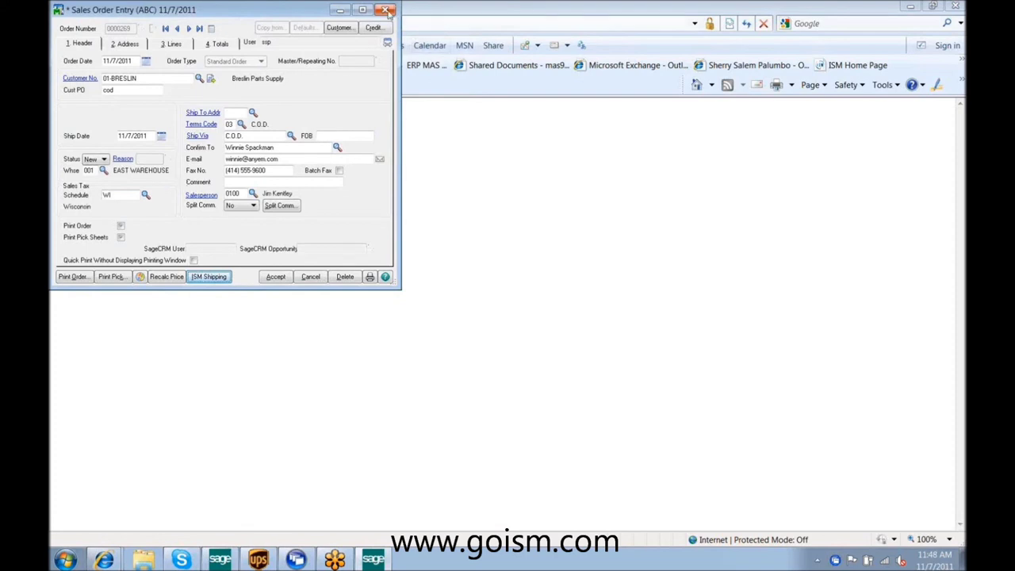
{"action": "left_click", "coordinate": [387, 10]}
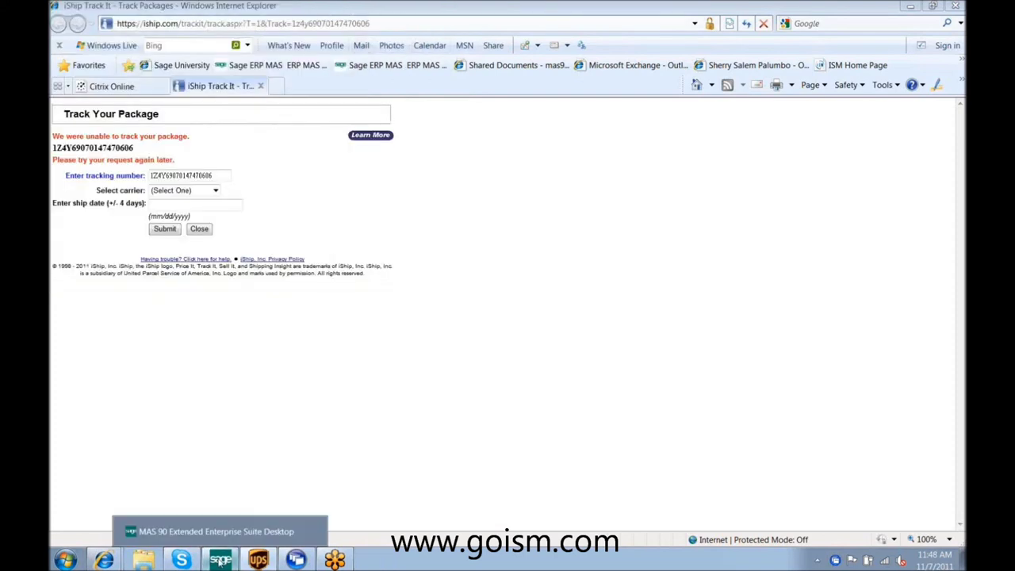
Step: Switch to the MAS 90 desktop, open Invoice Data Entry and start a new invoice with the next invoice number
{"action": "left_click", "coordinate": [220, 560]}
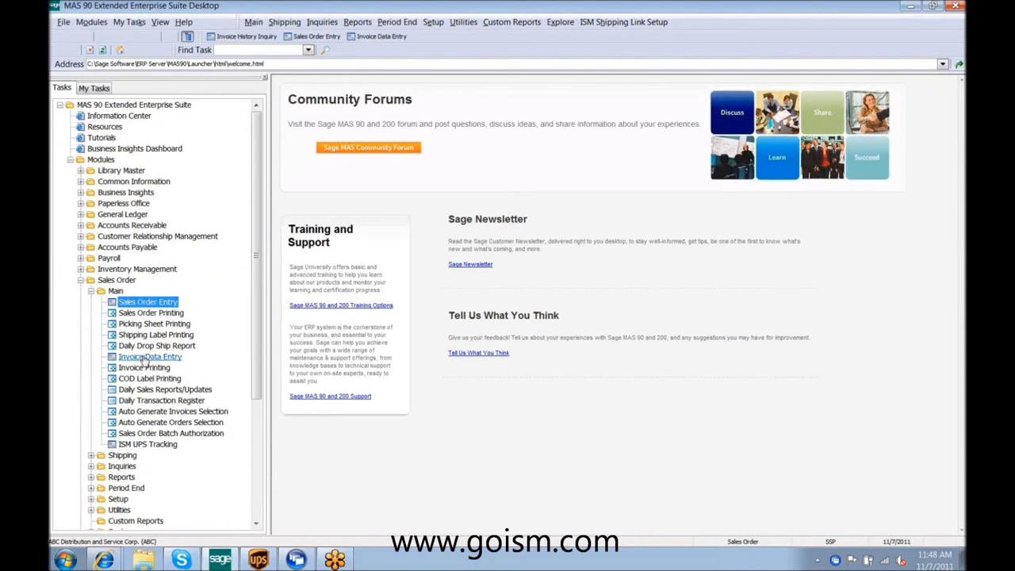
{"action": "left_click", "coordinate": [148, 356]}
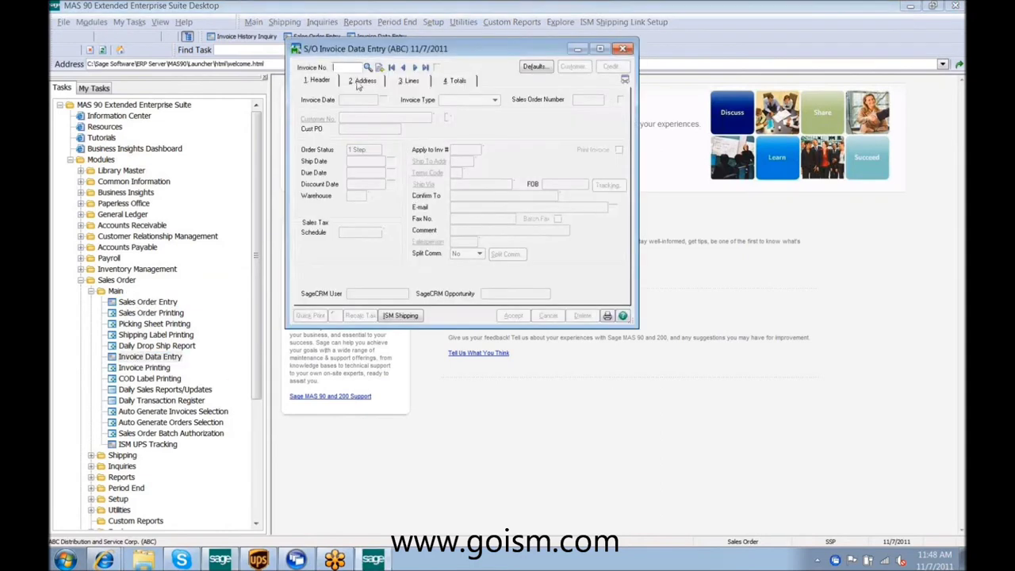
{"action": "left_click", "coordinate": [379, 67]}
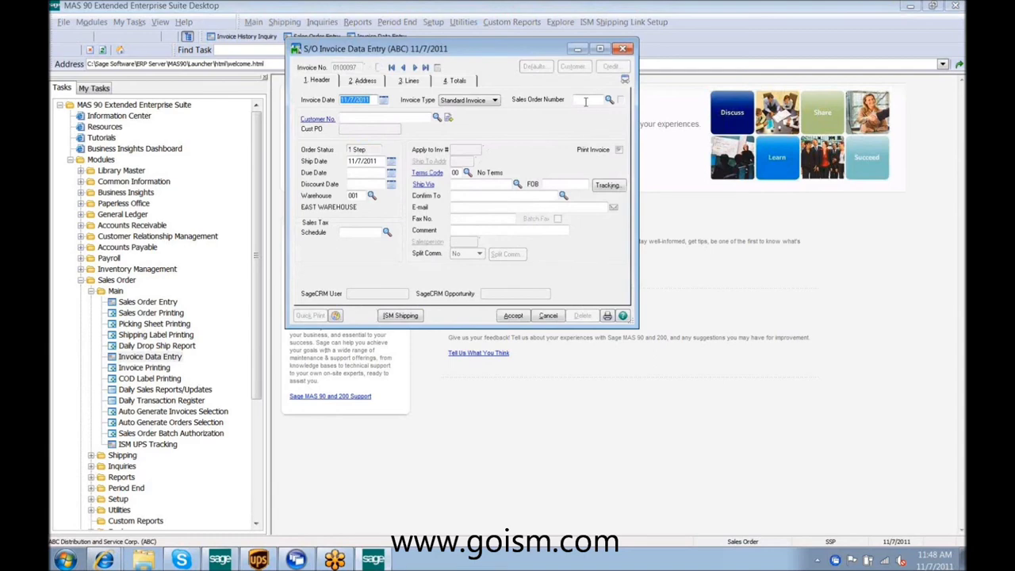
Step: Fill the invoice from the Breslin COD sales order by its order number and open the shipment's package tracking
{"action": "left_click", "coordinate": [585, 100]}
{"action": "key", "text": "Tab"}
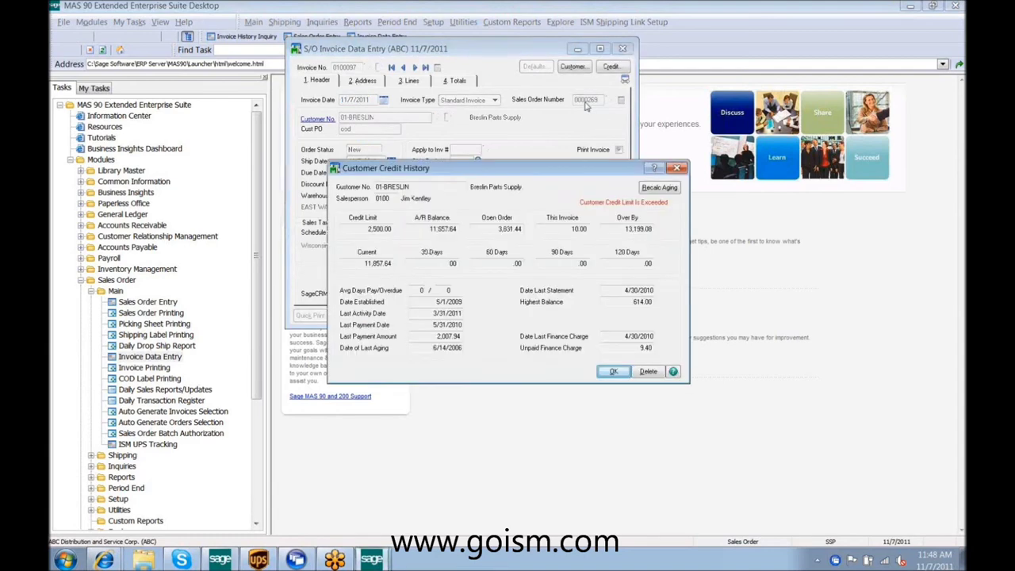
{"action": "left_click", "coordinate": [614, 372]}
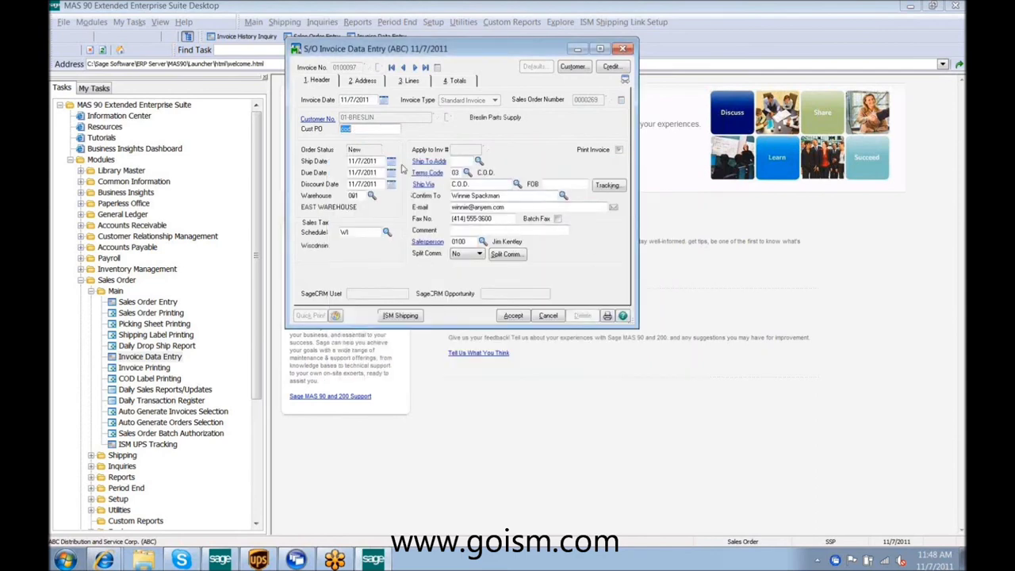
{"action": "left_click", "coordinate": [607, 185]}
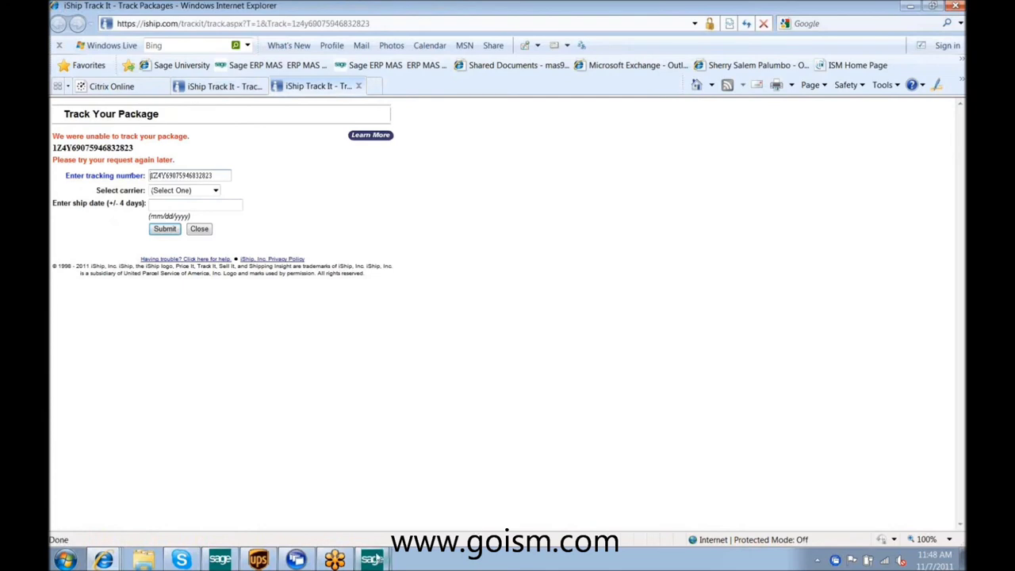
Step: Return from the tracking page to the invoice, close its tracking summary and ship the complete sales order on the invoice lines
{"action": "mouse_move", "coordinate": [372, 555]}
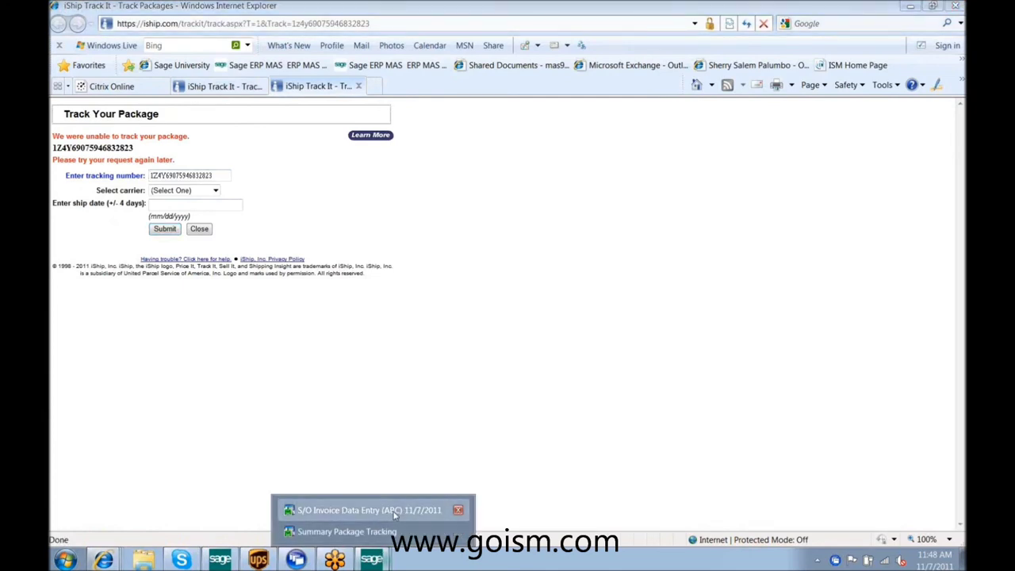
{"action": "left_click", "coordinate": [373, 529]}
{"action": "left_click", "coordinate": [628, 343]}
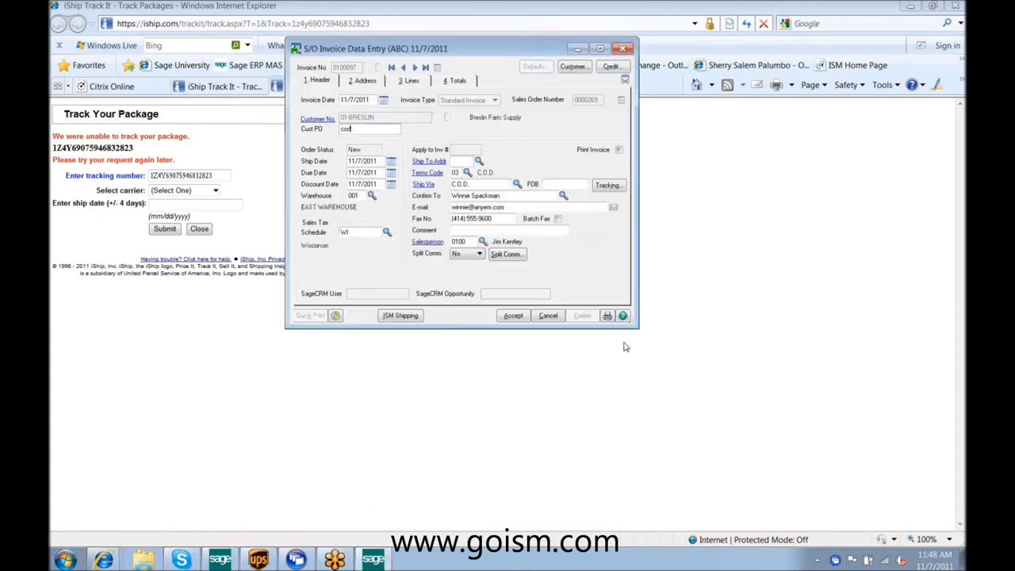
{"action": "left_click", "coordinate": [410, 81]}
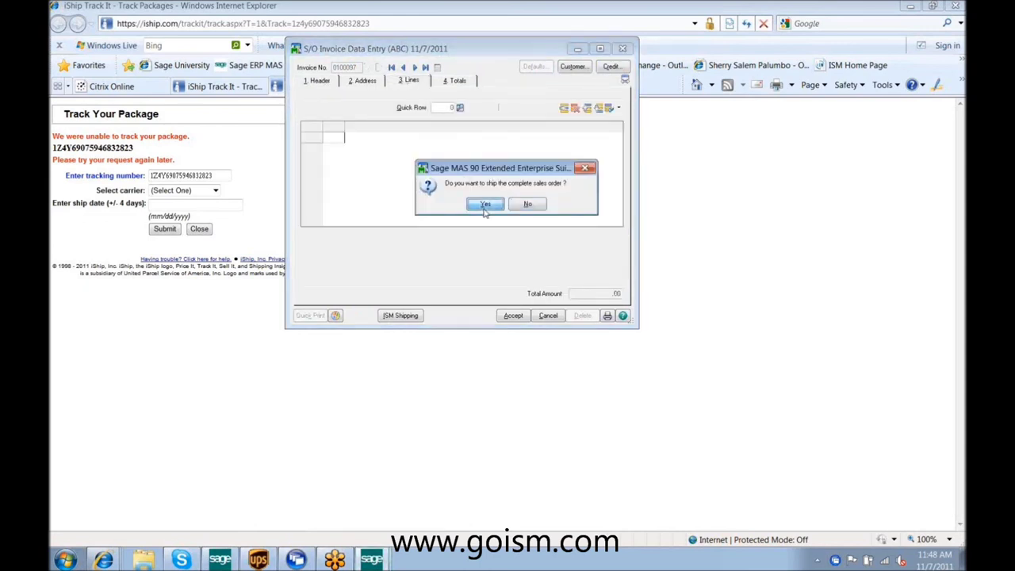
{"action": "left_click", "coordinate": [484, 204]}
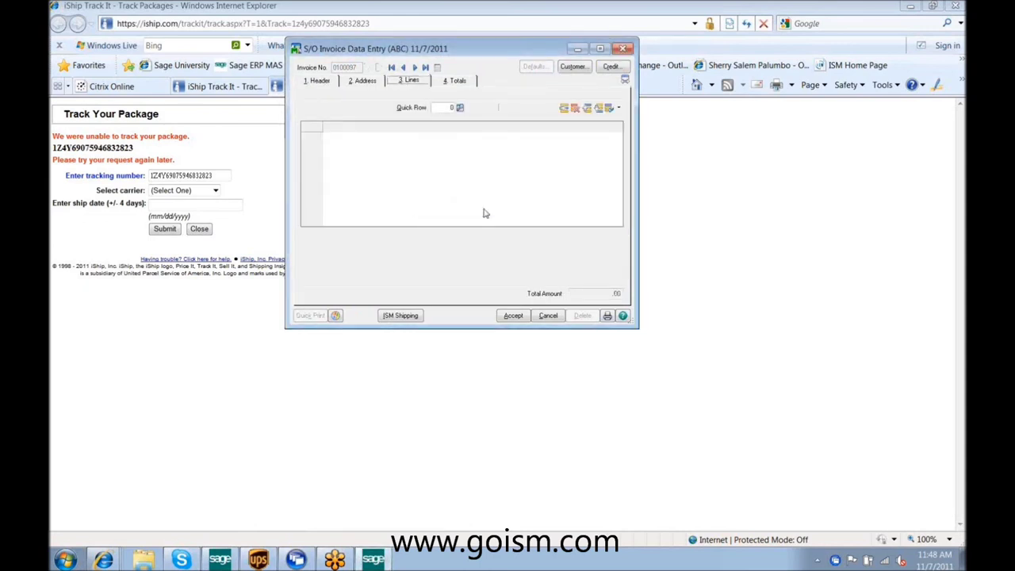
Step: Review the invoice totals and the UPS shipment status, accept the invoice and close Invoice Data Entry
{"action": "left_click", "coordinate": [446, 83]}
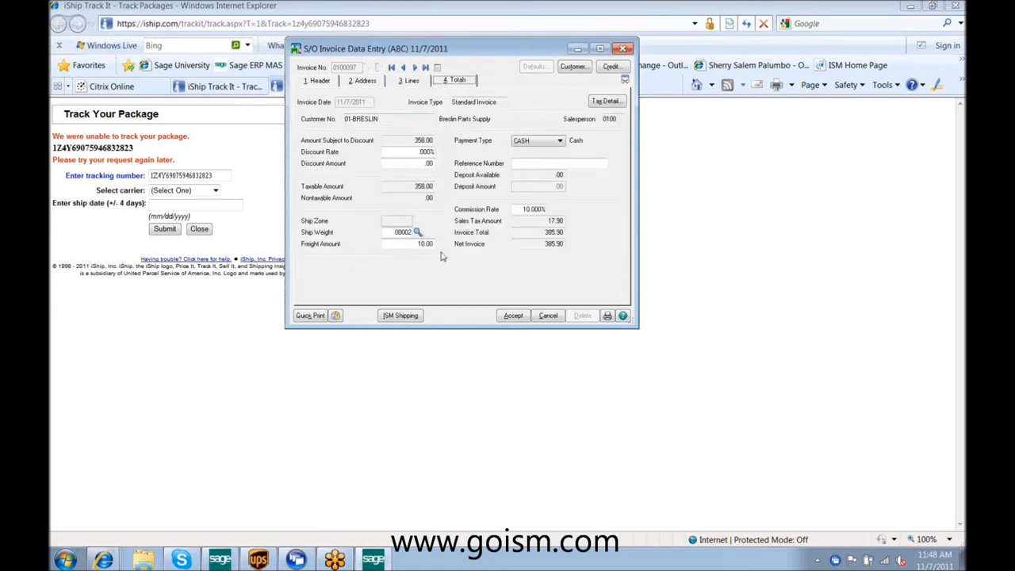
{"action": "left_click", "coordinate": [400, 314]}
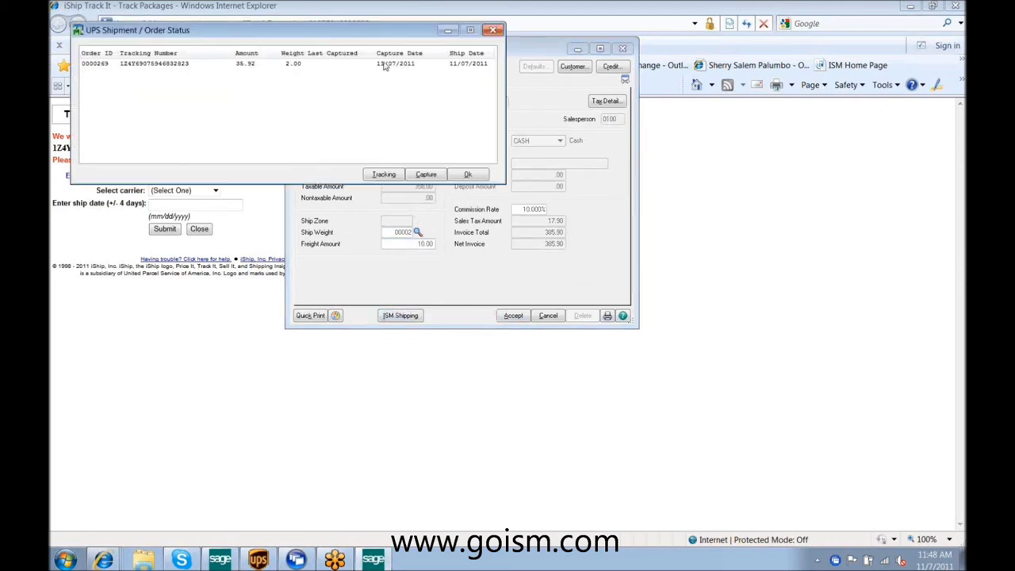
{"action": "left_click", "coordinate": [469, 174]}
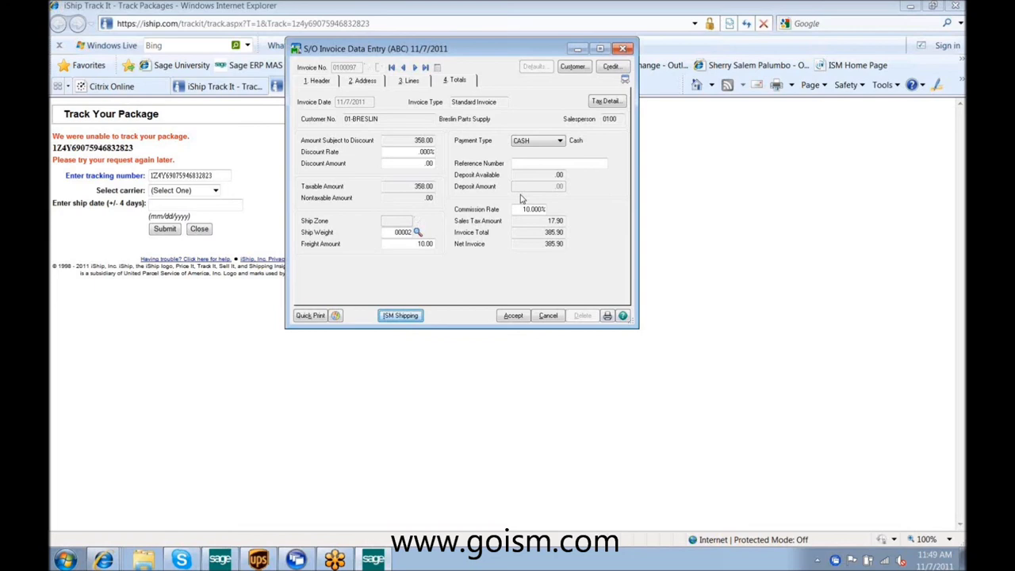
{"action": "left_click", "coordinate": [510, 315]}
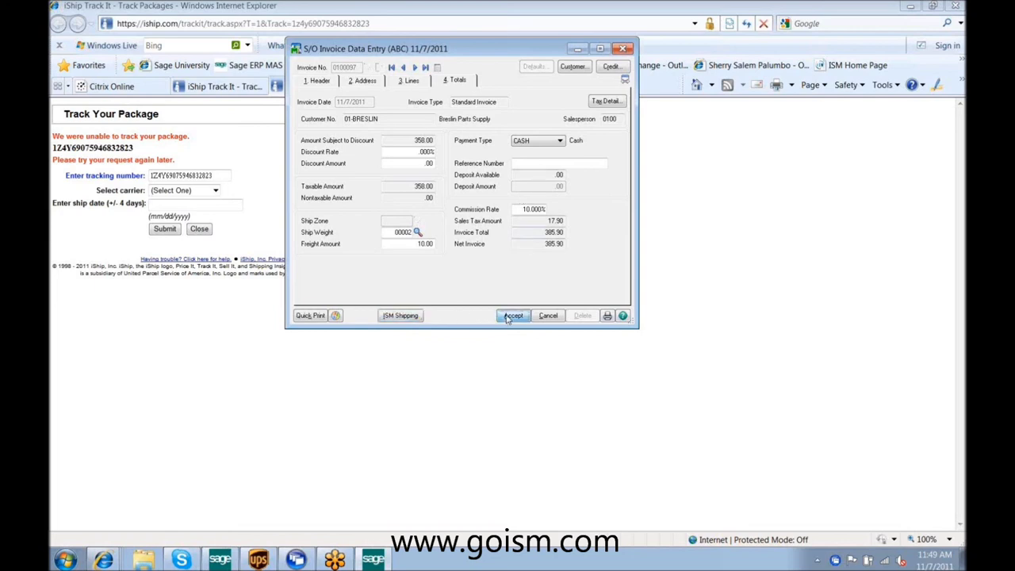
{"action": "left_click", "coordinate": [617, 49]}
Step: Update the Daily Sales Order Sales Journal from the MAS 90 desktop, closing the report previews and declining the recap reports and Daily Transaction Register
{"action": "left_click", "coordinate": [221, 560]}
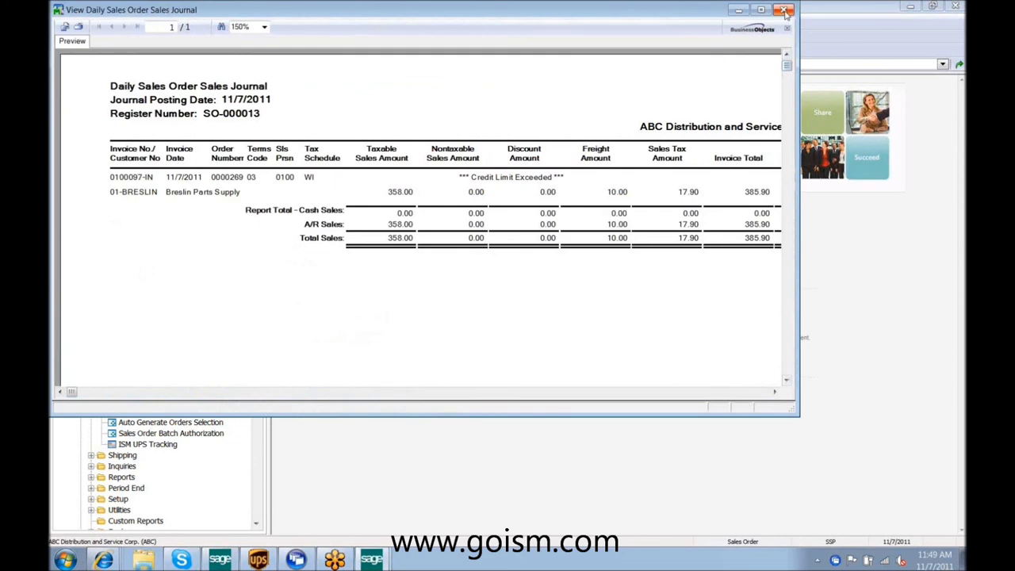
{"action": "left_click", "coordinate": [783, 9]}
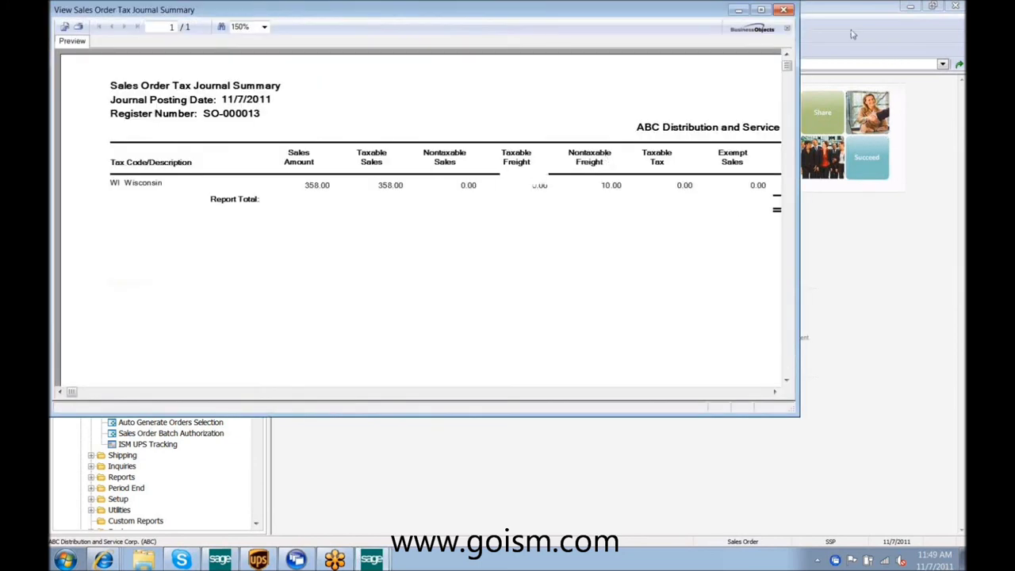
{"action": "left_click", "coordinate": [783, 10]}
{"action": "left_click", "coordinate": [510, 205]}
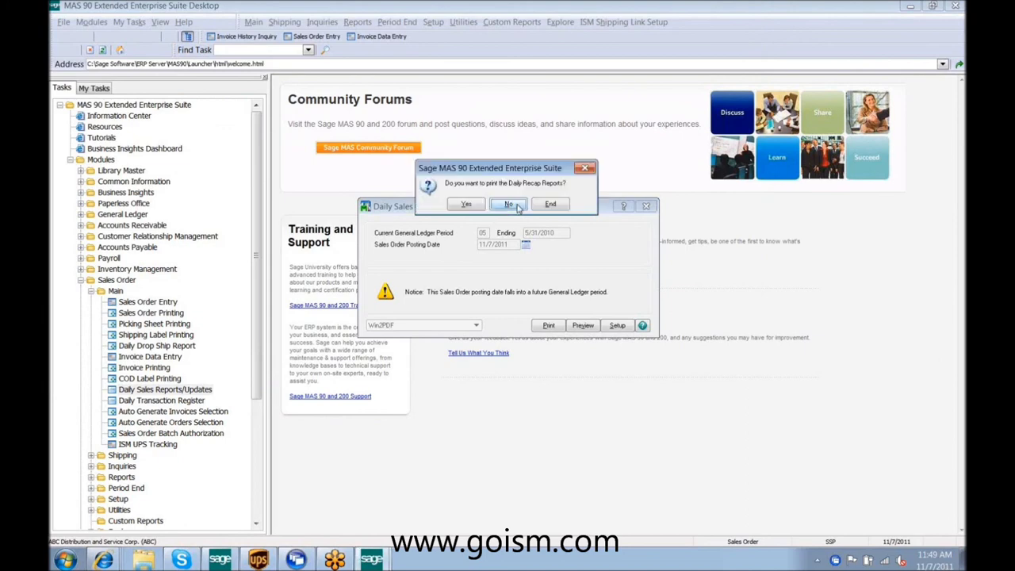
{"action": "left_click", "coordinate": [510, 205]}
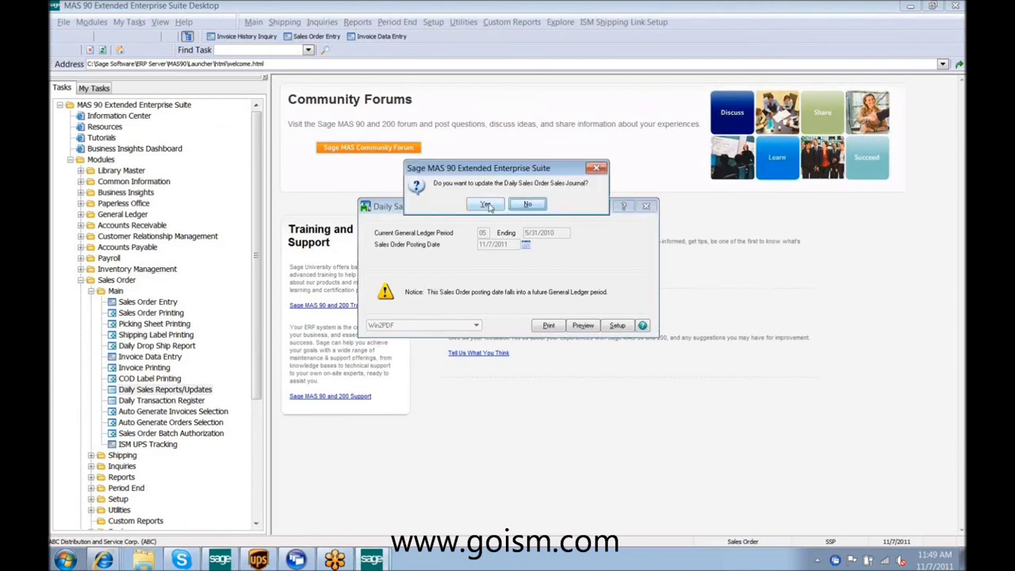
{"action": "left_click", "coordinate": [487, 206]}
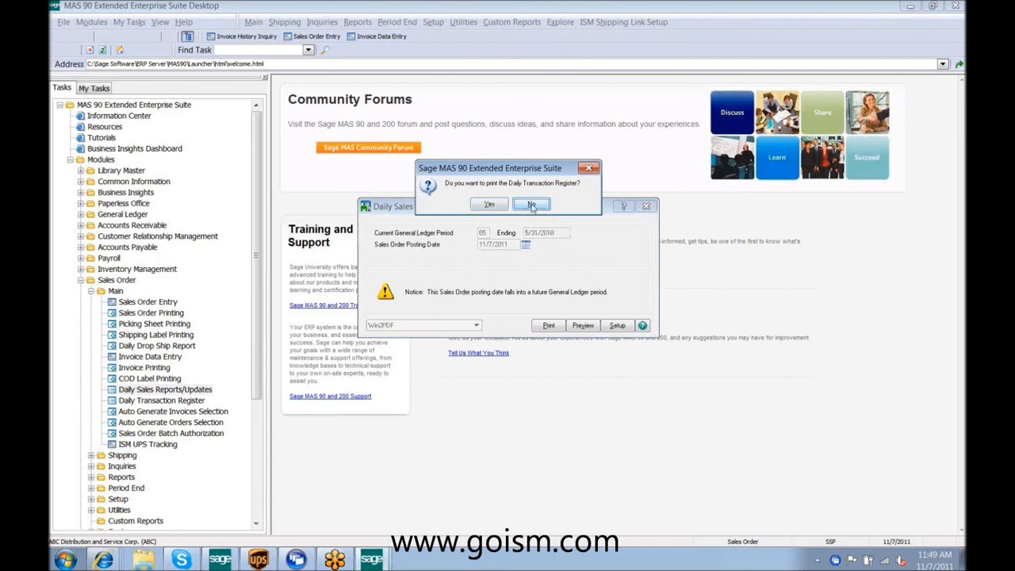
{"action": "left_click", "coordinate": [531, 205]}
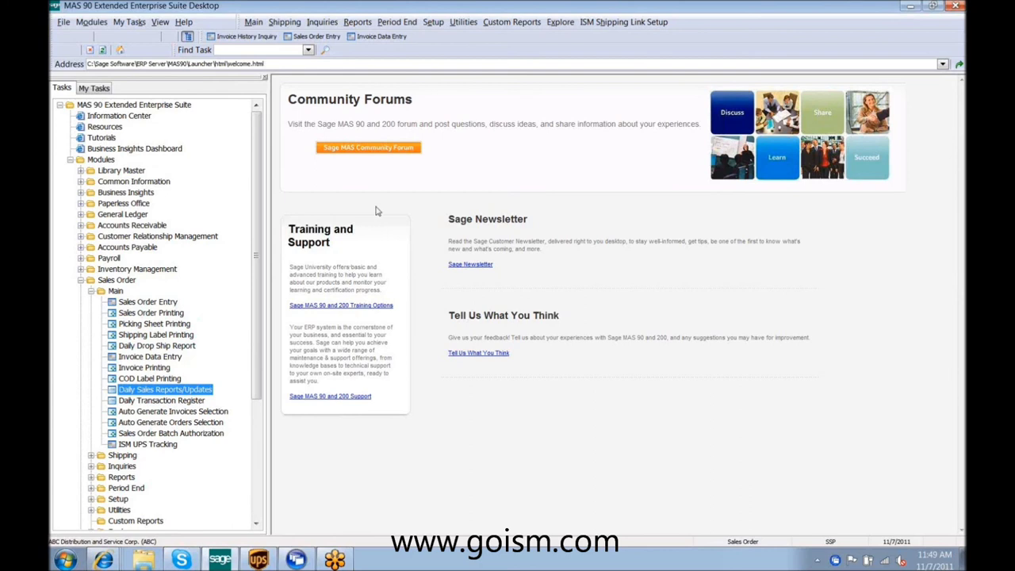
Step: Open Invoice History Inquiry, sort the invoice lookup by customer name and open the 11/7/2011 Breslin Parts Supply COD invoice
{"action": "left_click", "coordinate": [247, 37]}
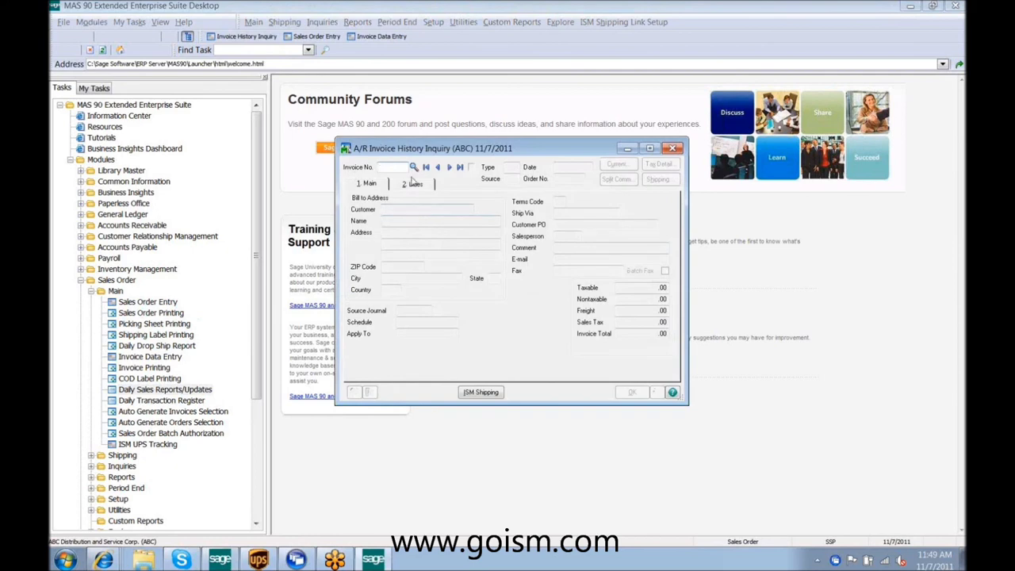
{"action": "left_click", "coordinate": [413, 169]}
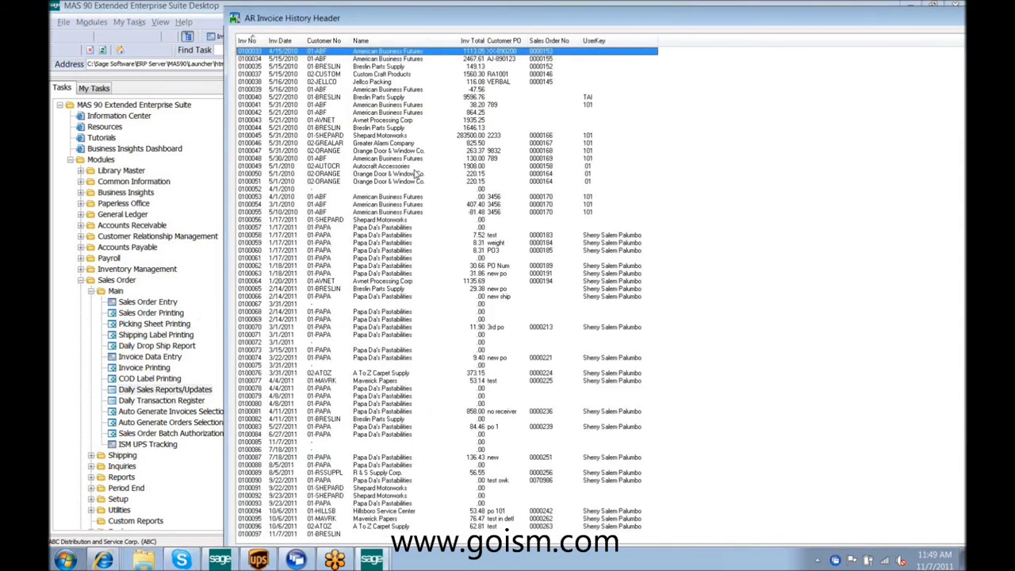
{"action": "left_click", "coordinate": [247, 41]}
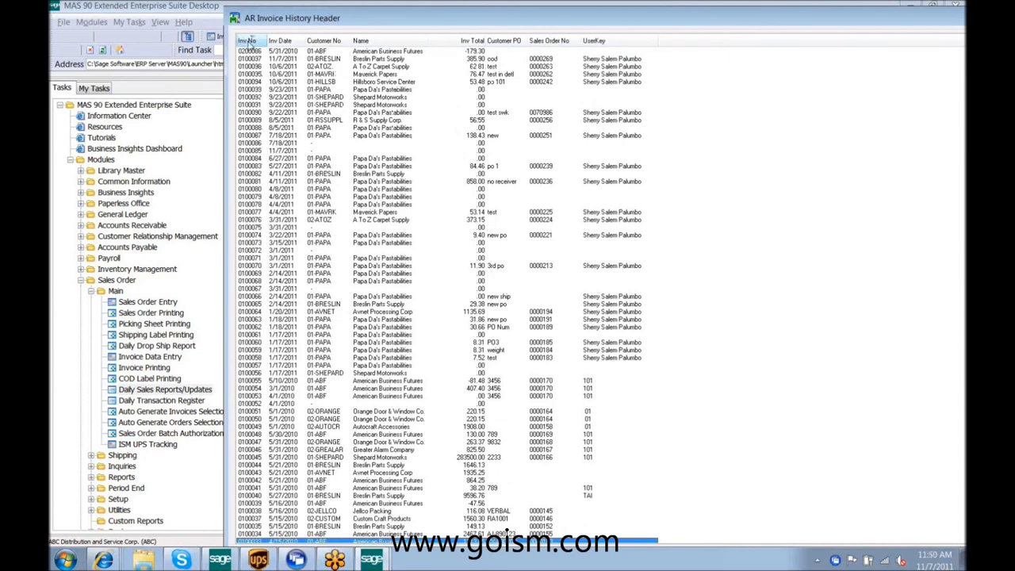
{"action": "left_click", "coordinate": [248, 42]}
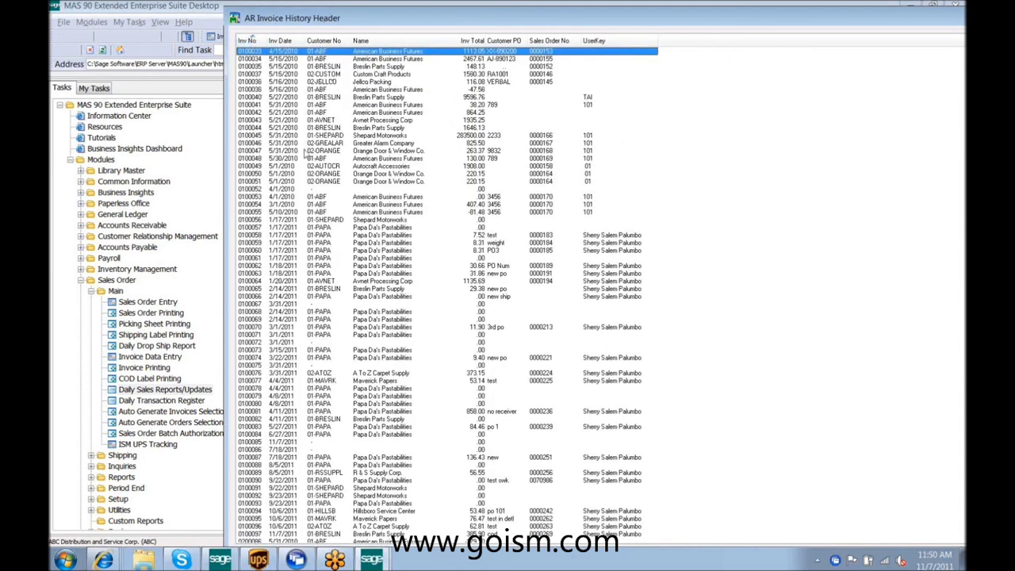
{"action": "left_click", "coordinate": [372, 40]}
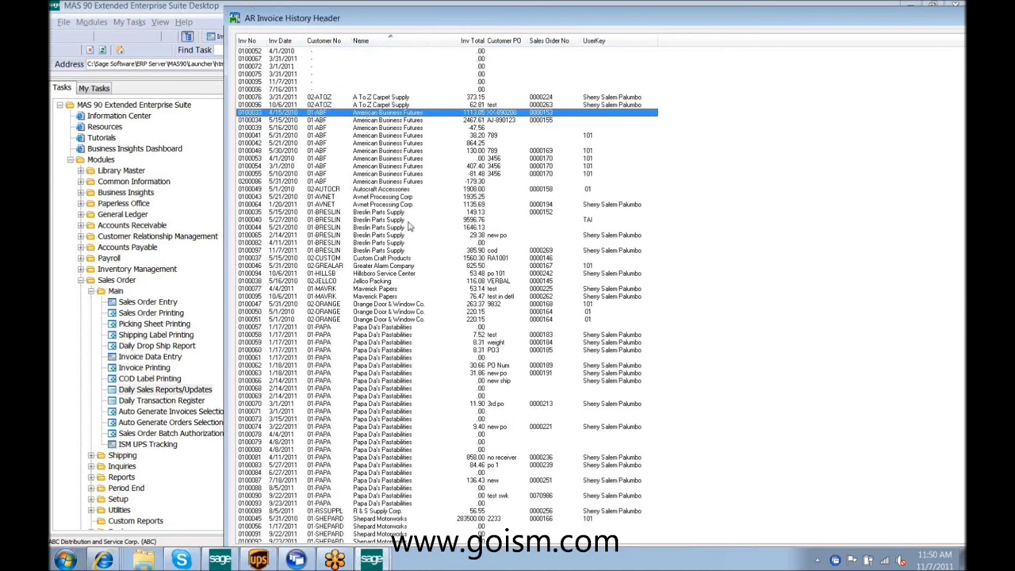
{"action": "left_click", "coordinate": [295, 250]}
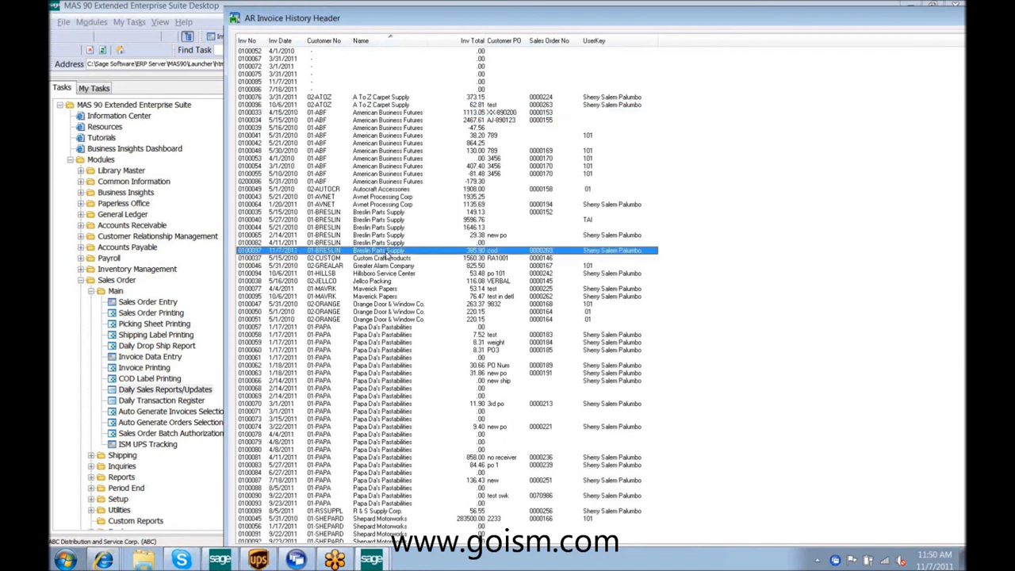
{"action": "double_click", "coordinate": [387, 255]}
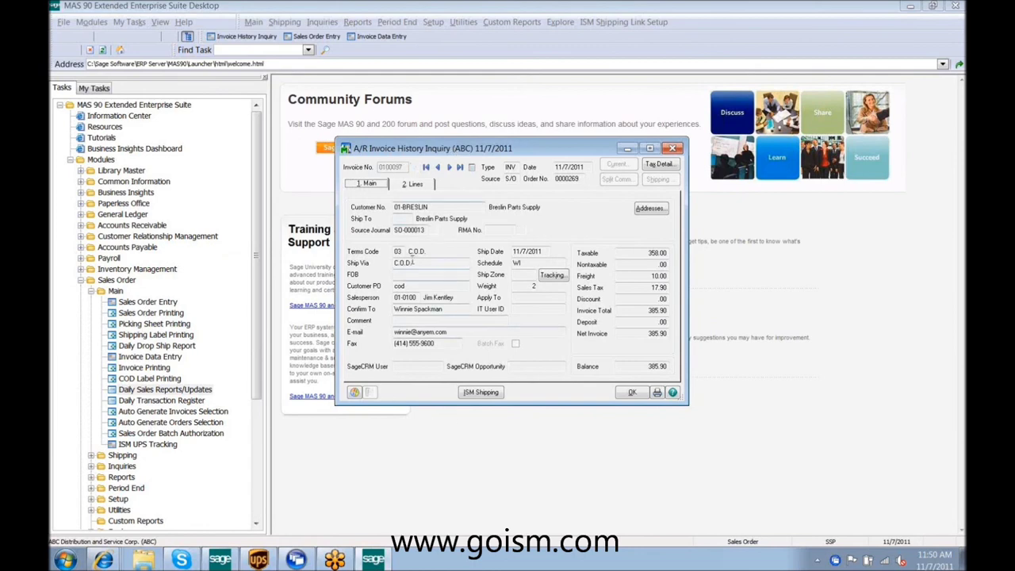
Step: View the historical invoice's UPS shipment status and open the web tracking for its package
{"action": "left_click", "coordinate": [479, 394]}
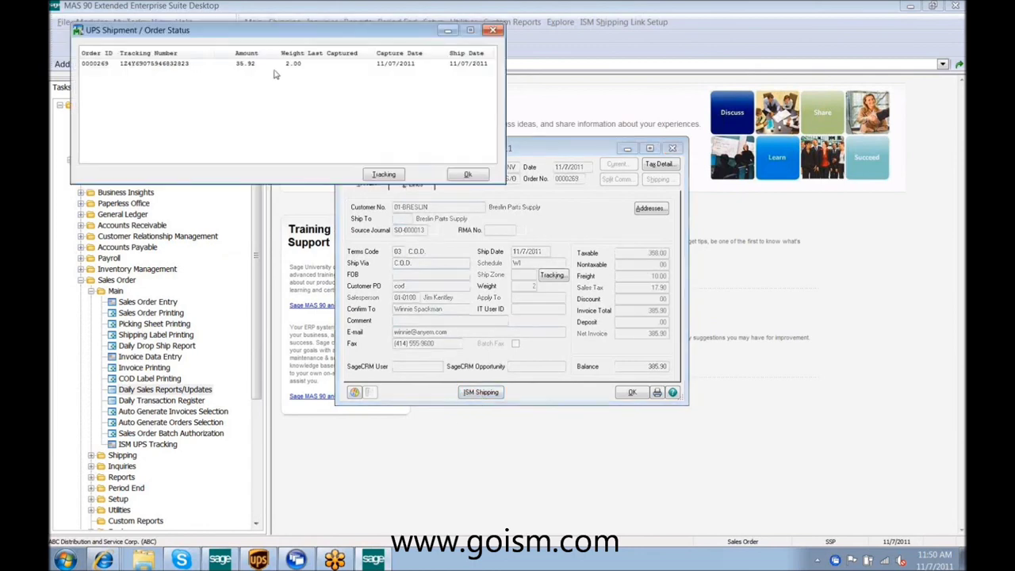
{"action": "left_click", "coordinate": [264, 65]}
{"action": "left_click", "coordinate": [377, 176]}
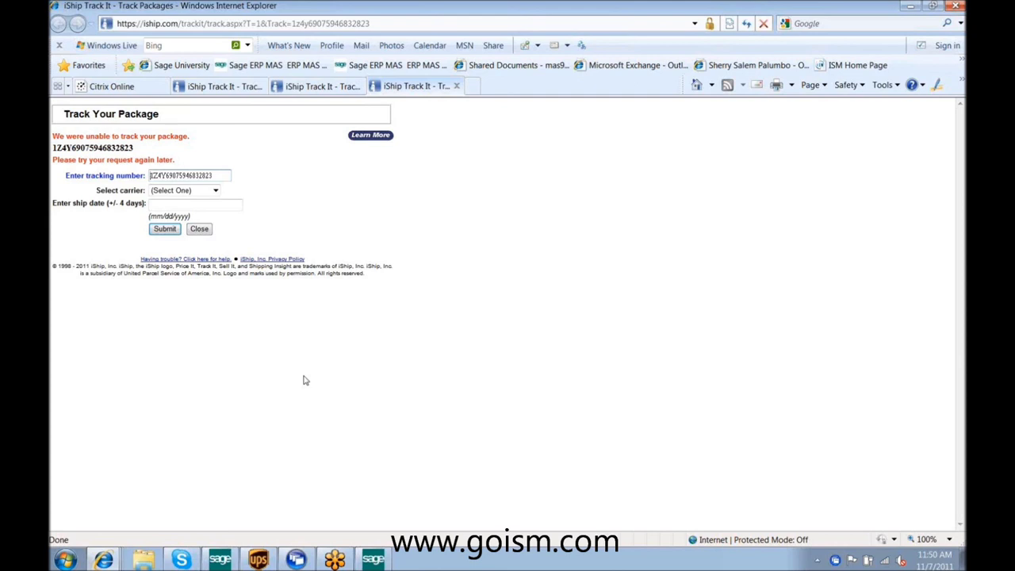
Step: Switch back to the MAS 90 desktop, open ISM UPS Tracking and activate the UPS tracking number entry
{"action": "left_click", "coordinate": [223, 561]}
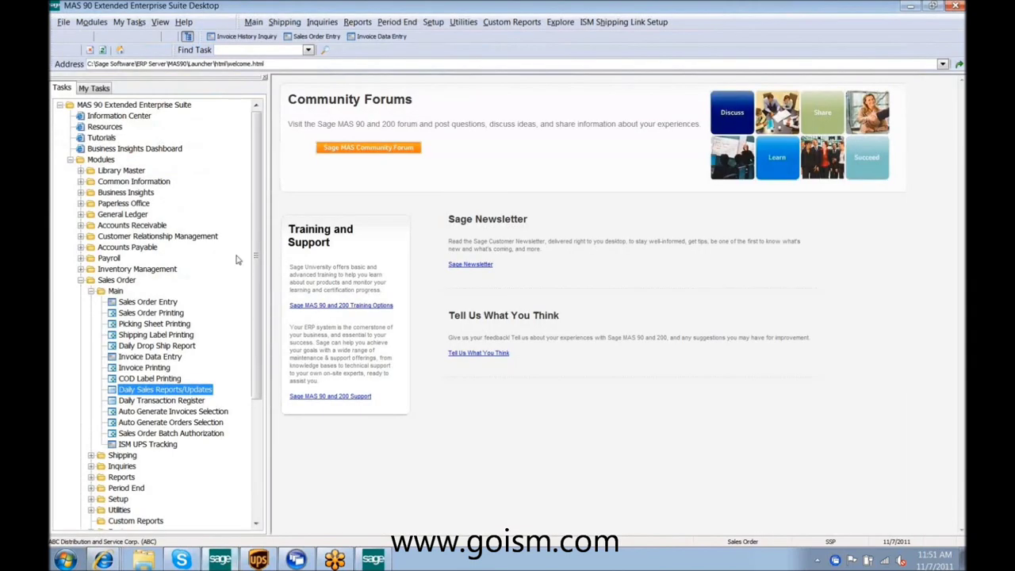
{"action": "left_click", "coordinate": [154, 447]}
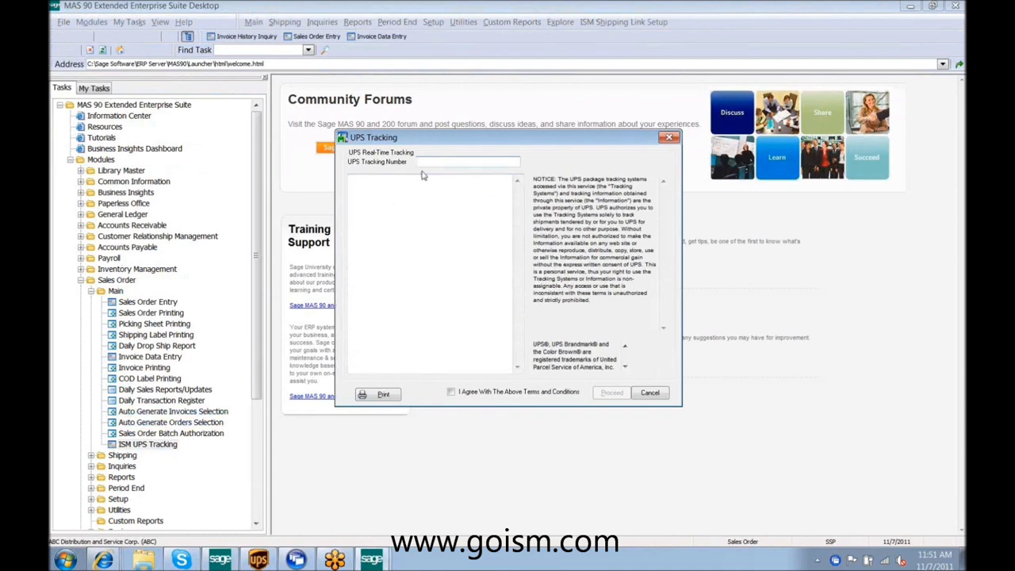
{"action": "left_click", "coordinate": [478, 162]}
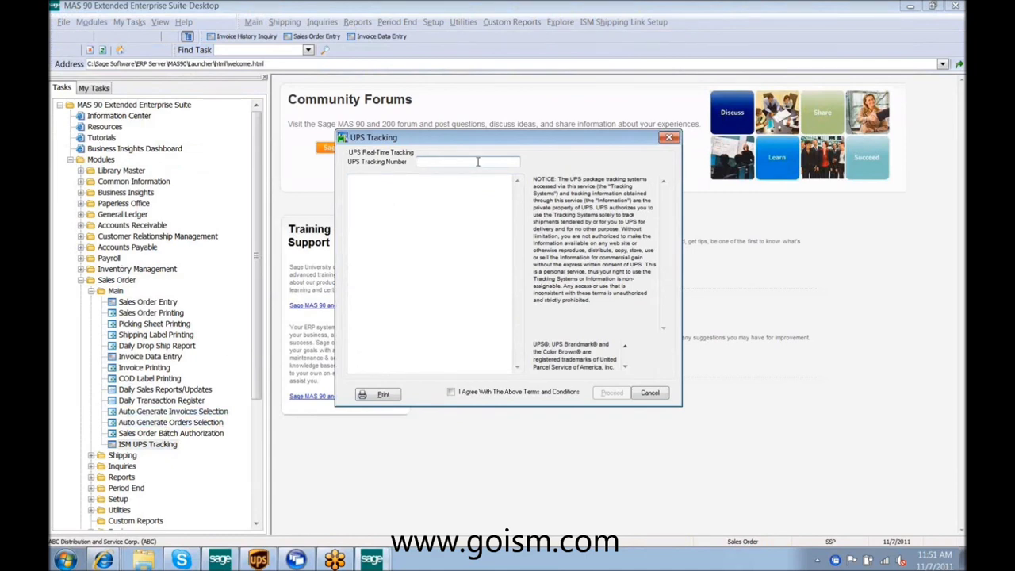